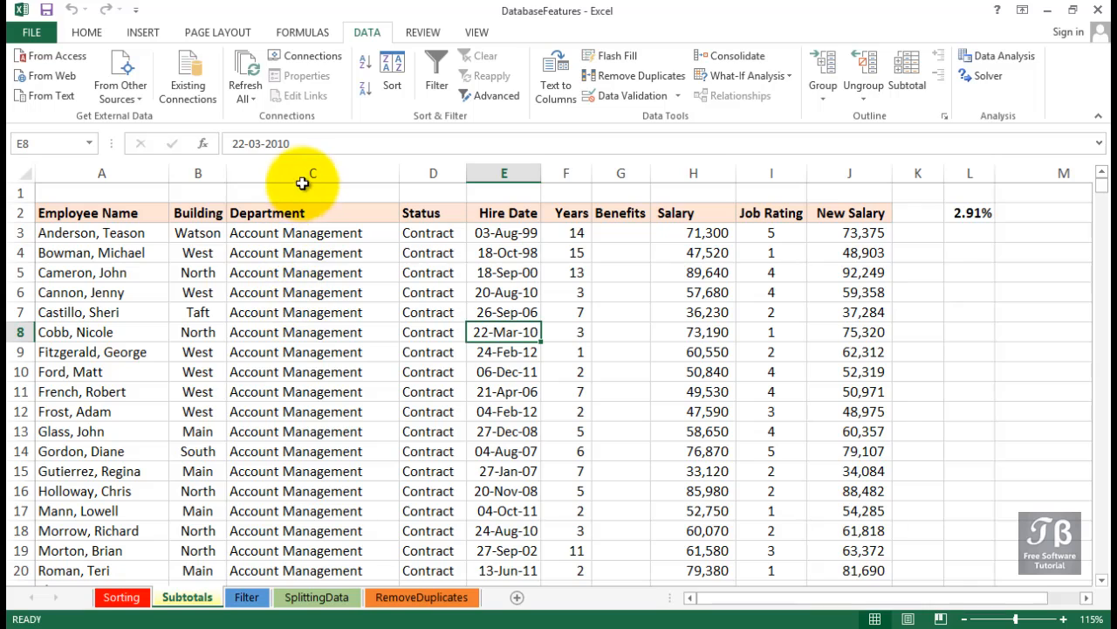
Review the employee list's Department, Status, Years, Salary, New Salary, Job Rating and Hire Date columns as candidates for grouping and totalling.
left_click(303, 173)
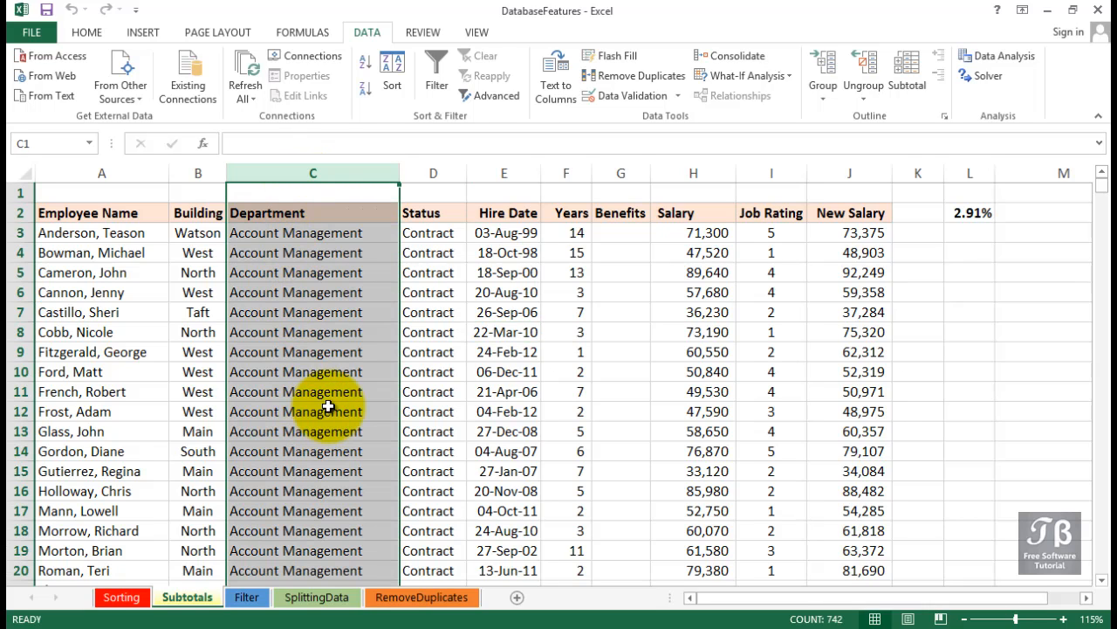
left_click(435, 172)
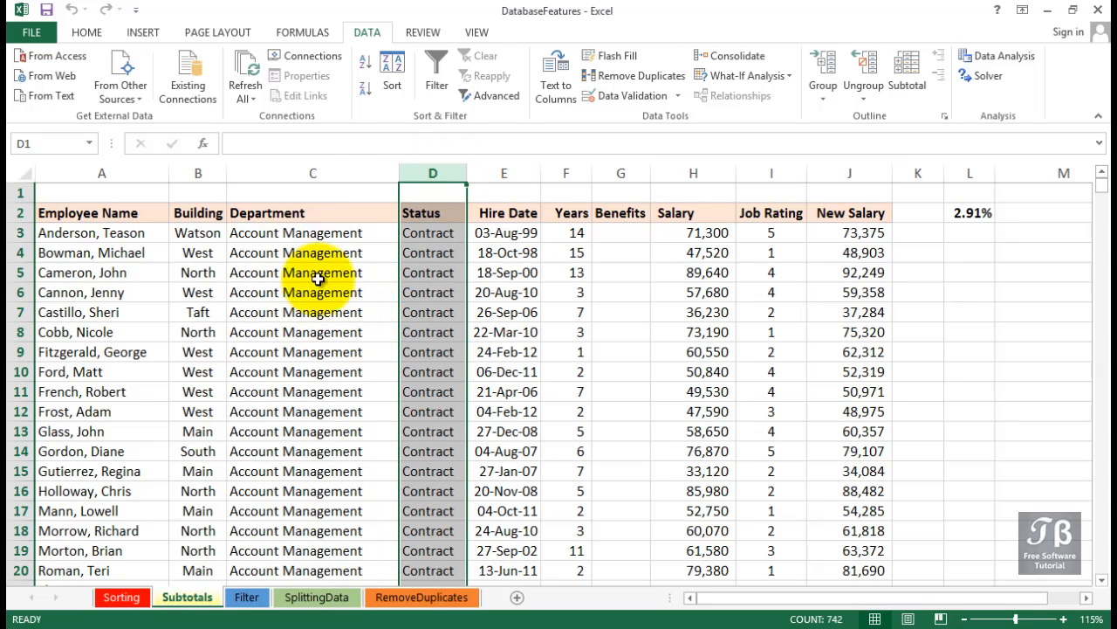
left_click(317, 172)
left_click(441, 173)
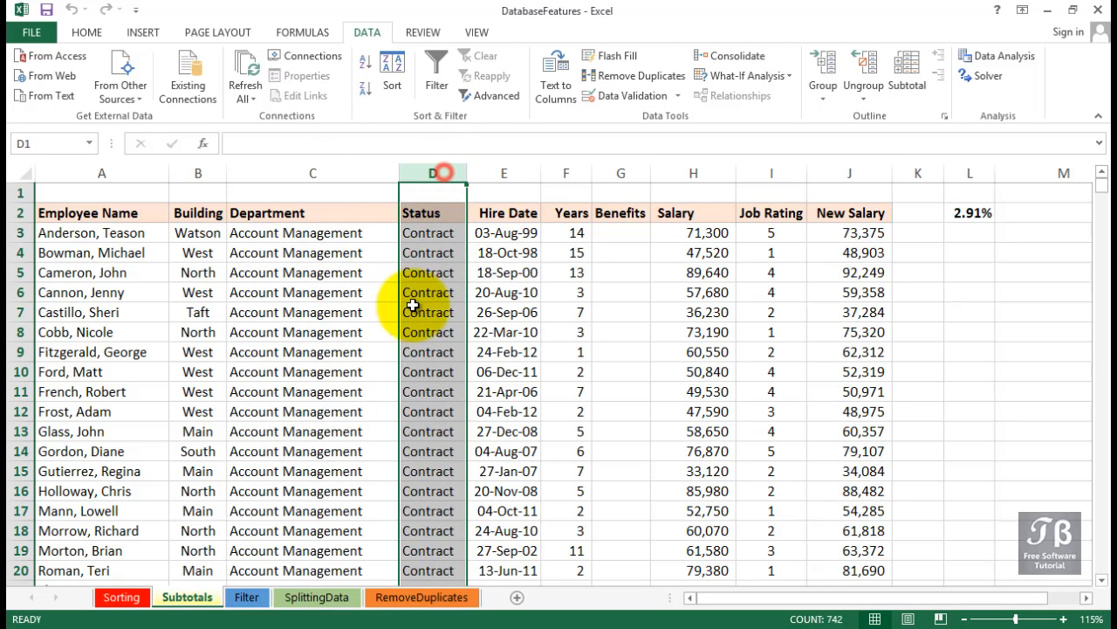
left_click(337, 372)
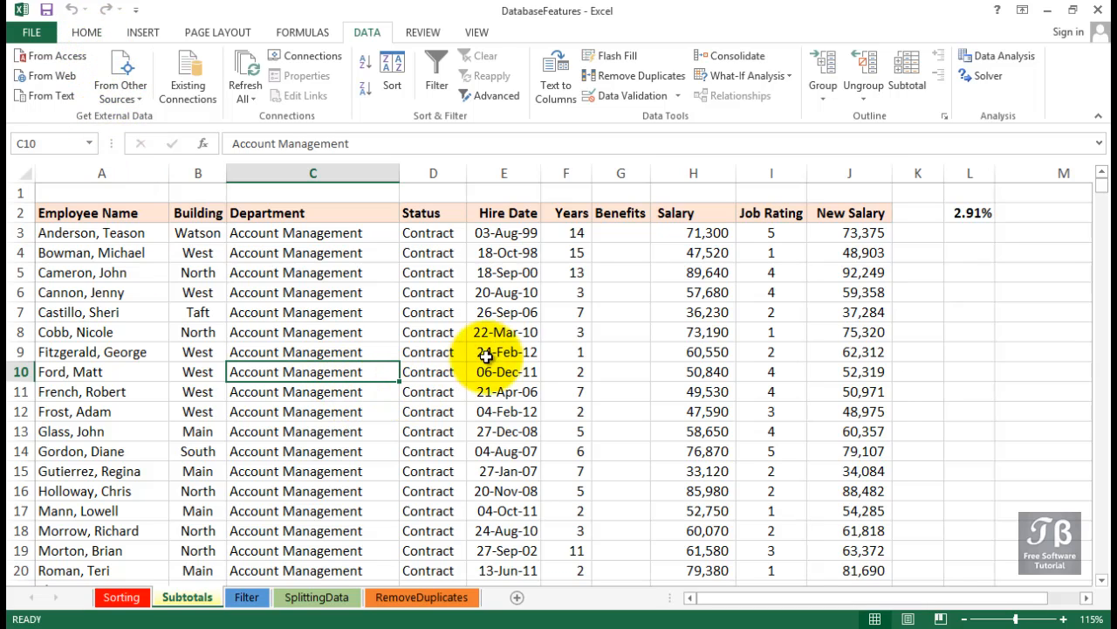
left_click_drag(563, 247, 579, 510)
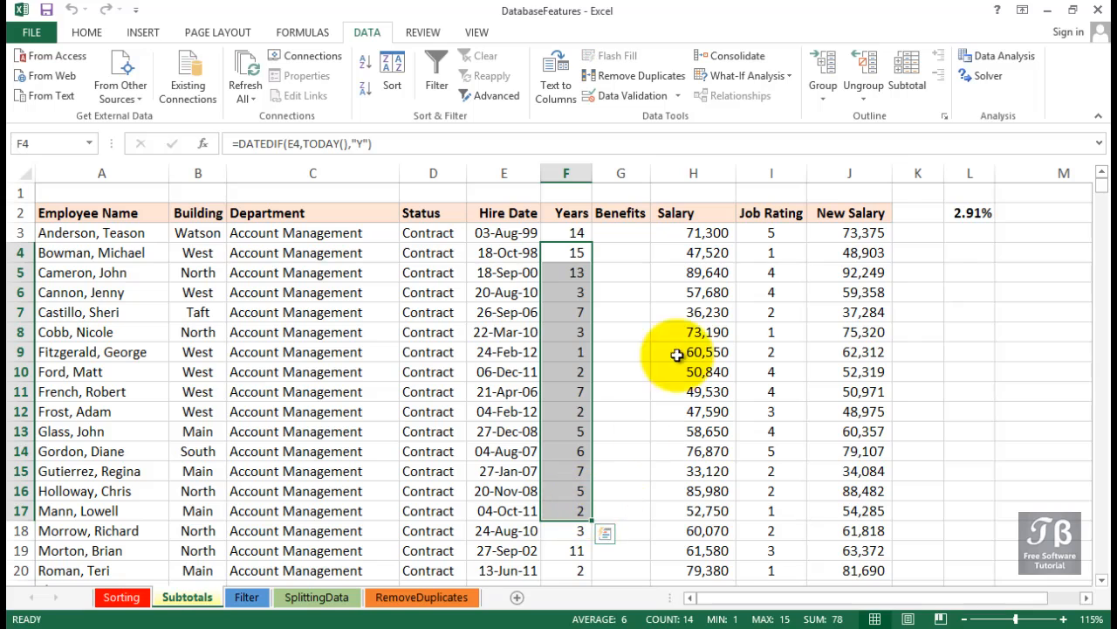
left_click_drag(712, 250, 711, 511)
left_click_drag(860, 252, 865, 499)
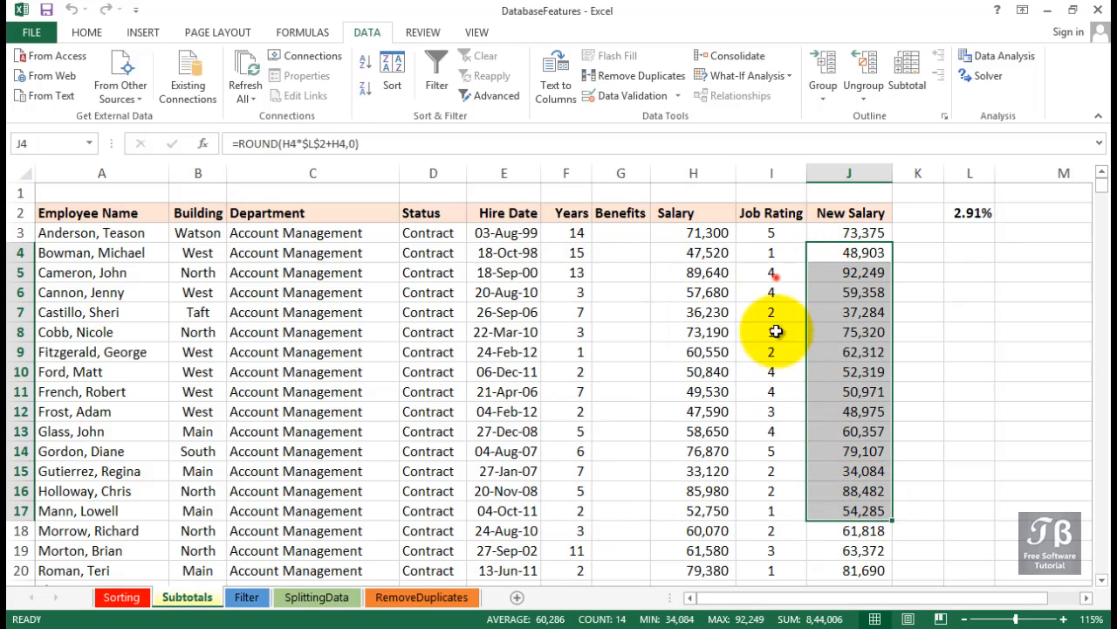
left_click_drag(772, 273, 772, 503)
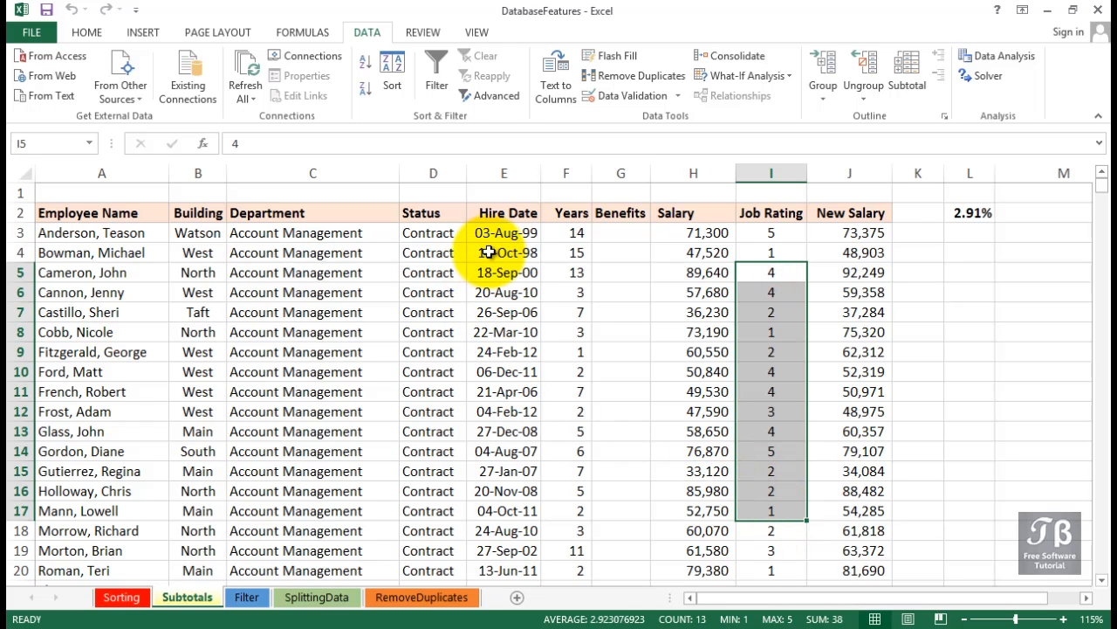
left_click_drag(493, 252, 498, 451)
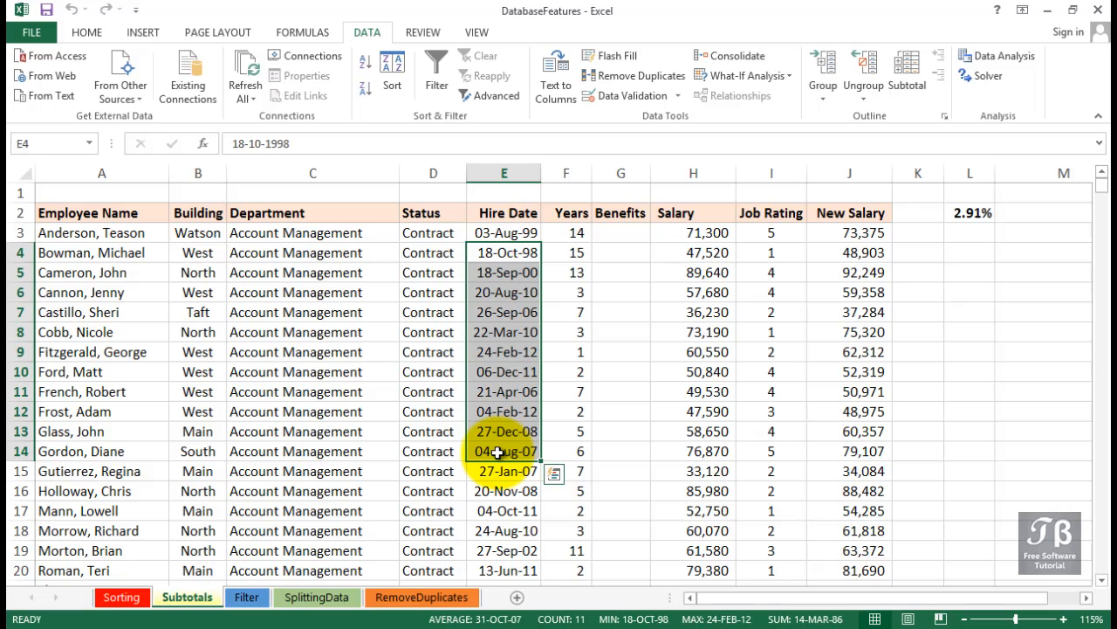
Examine the Department column for the row where Account Management ends and ADC begins, and return to the list's header row.
left_click(343, 272)
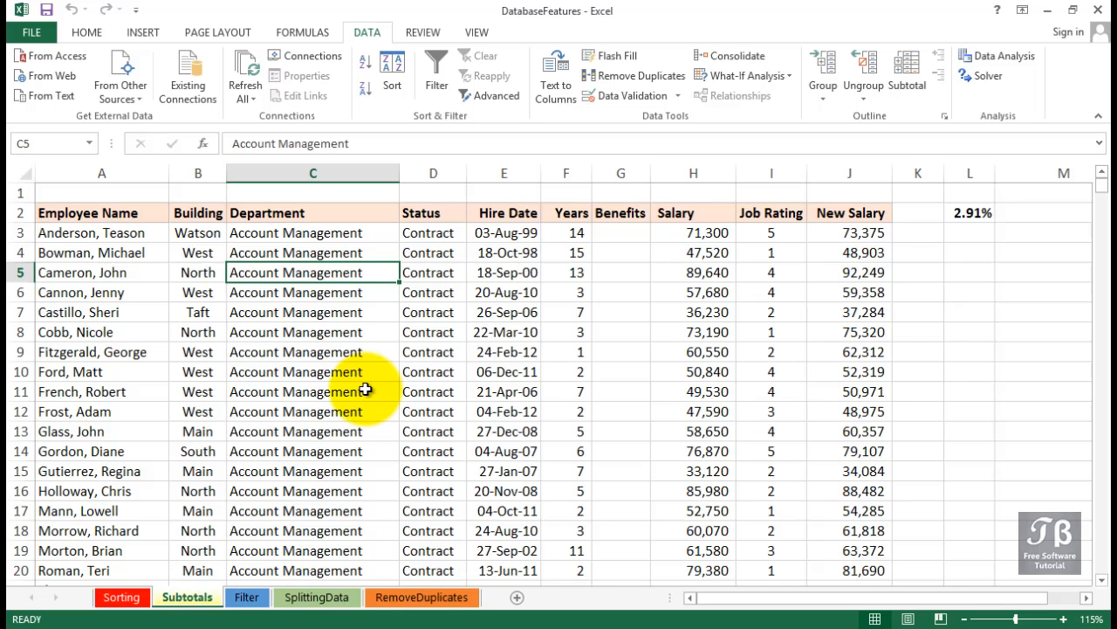
scroll(365, 389, "down", 12)
scroll(367, 390, "down", 16)
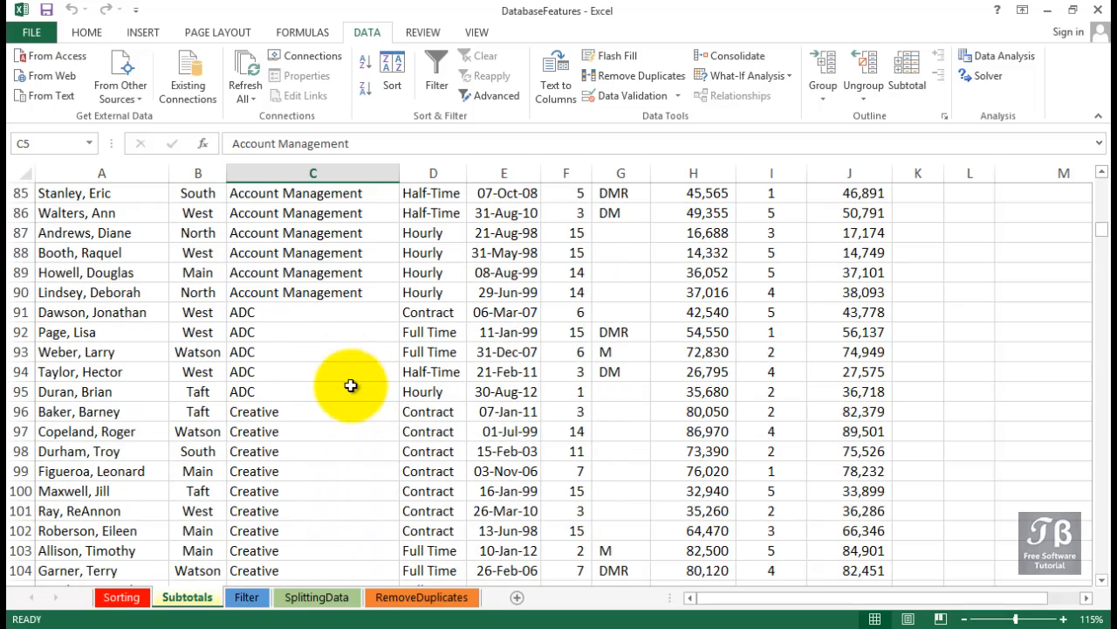
left_click(17, 312)
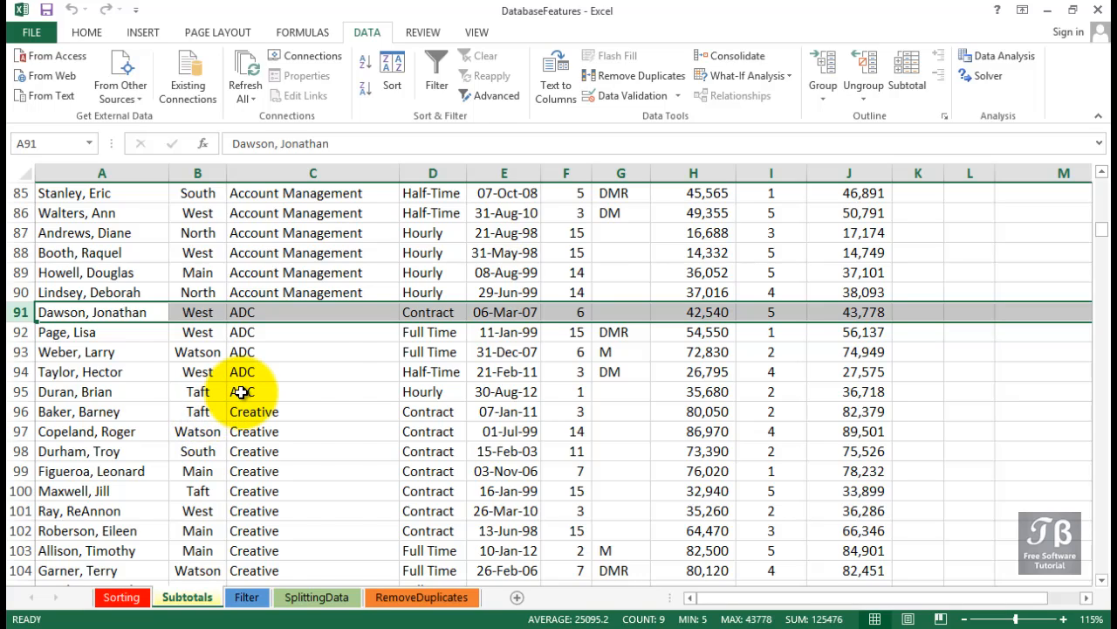
scroll(241, 391, "up", 20)
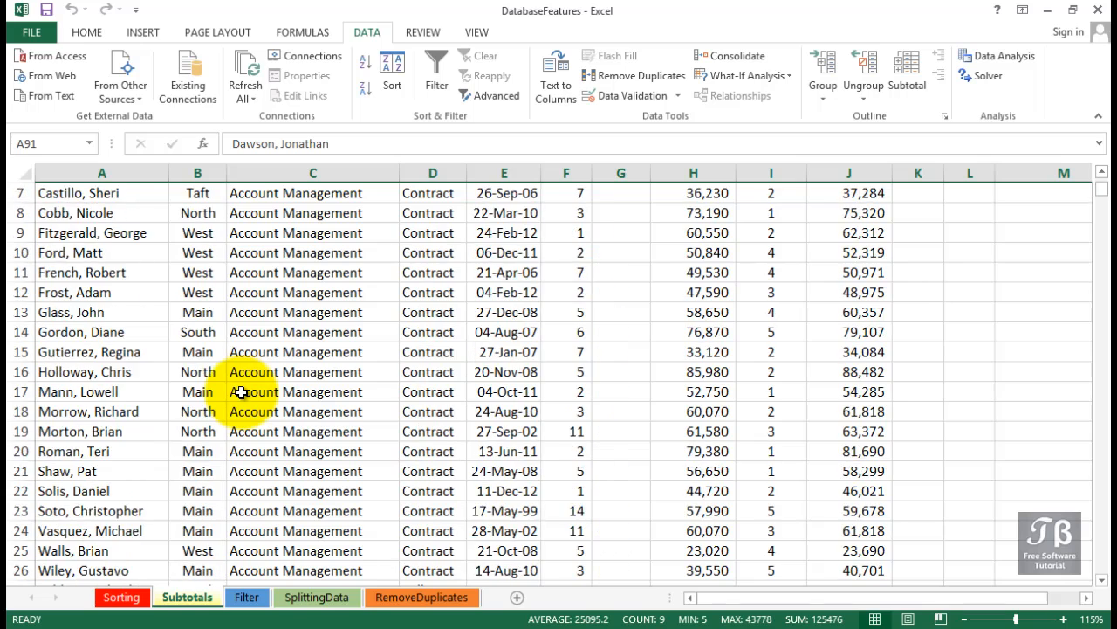
scroll(241, 391, "up", 2)
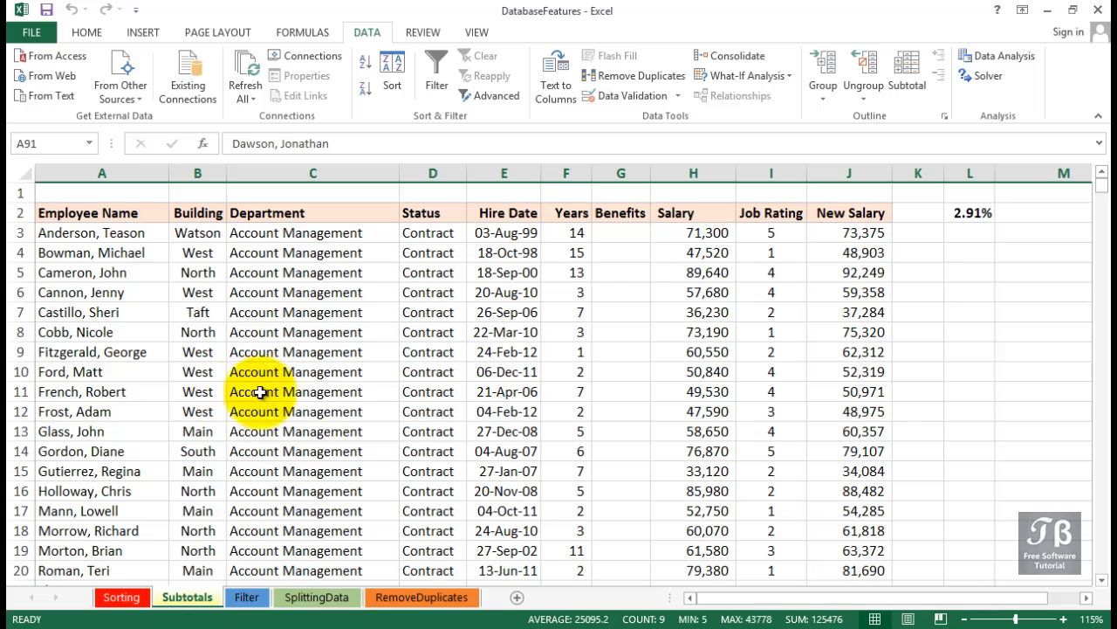
Start a Subtotal on the employee list, grouped at each change in Department and using the Sum function.
left_click(332, 233)
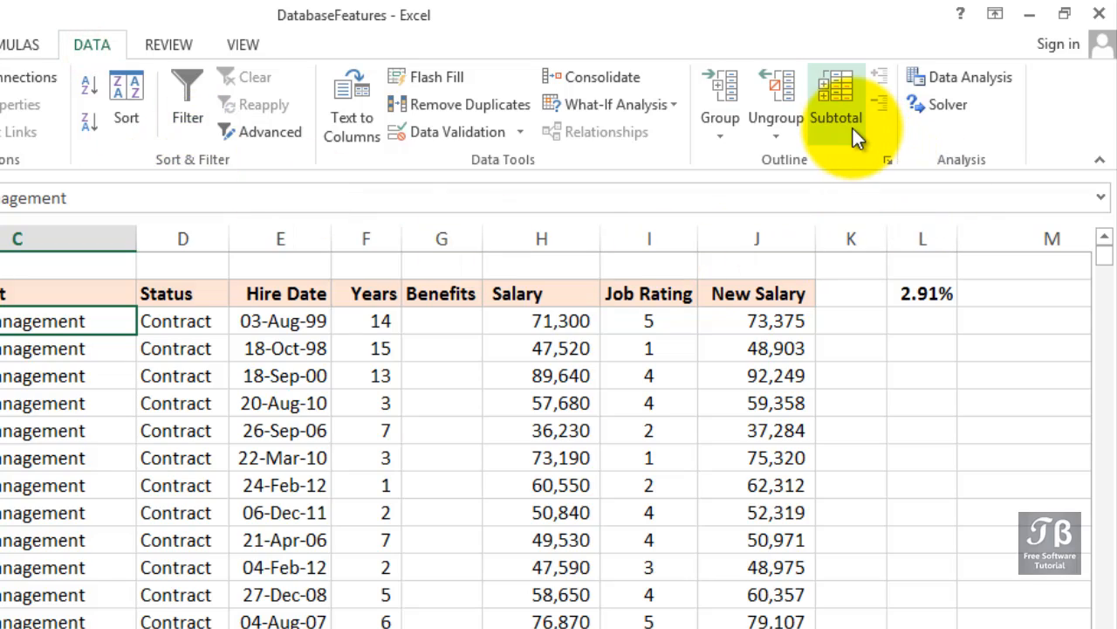
left_click(853, 128)
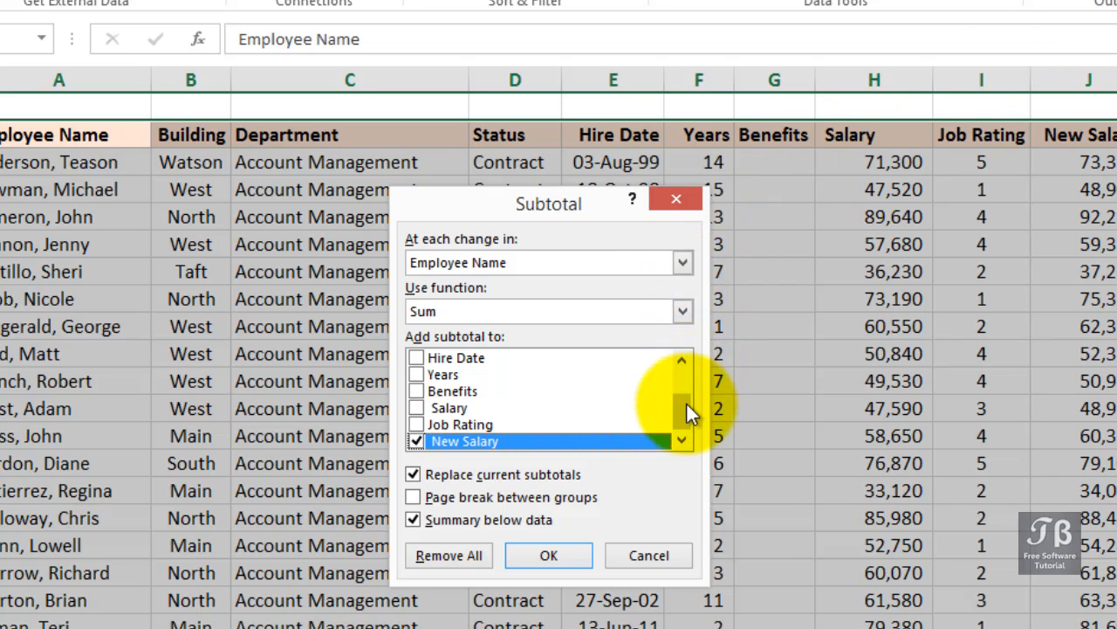
left_click_drag(685, 418, 688, 379)
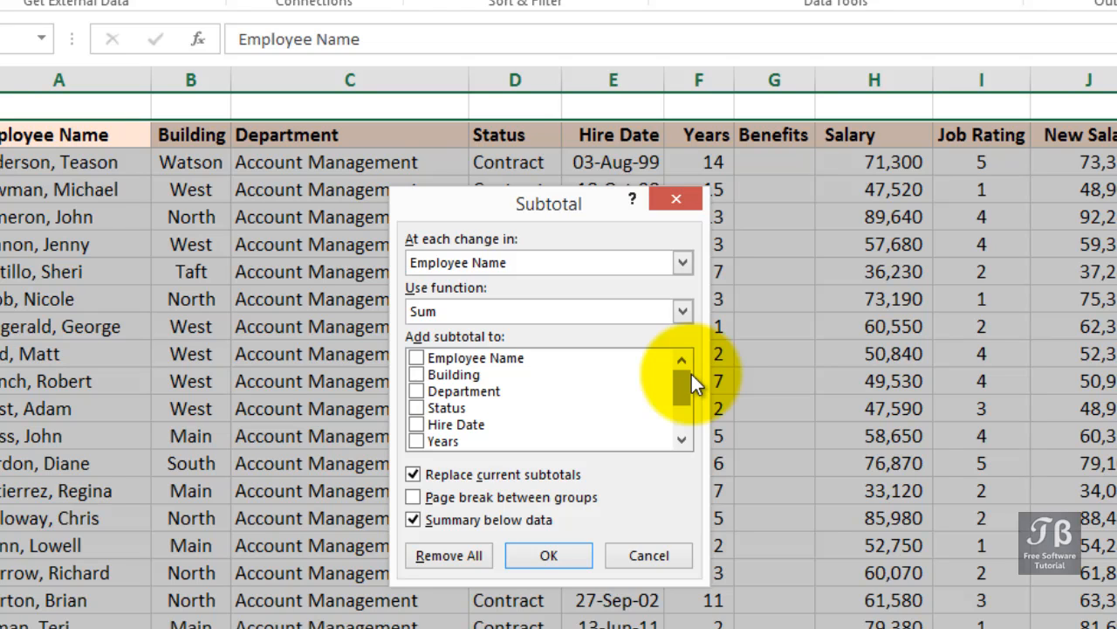
left_click(682, 263)
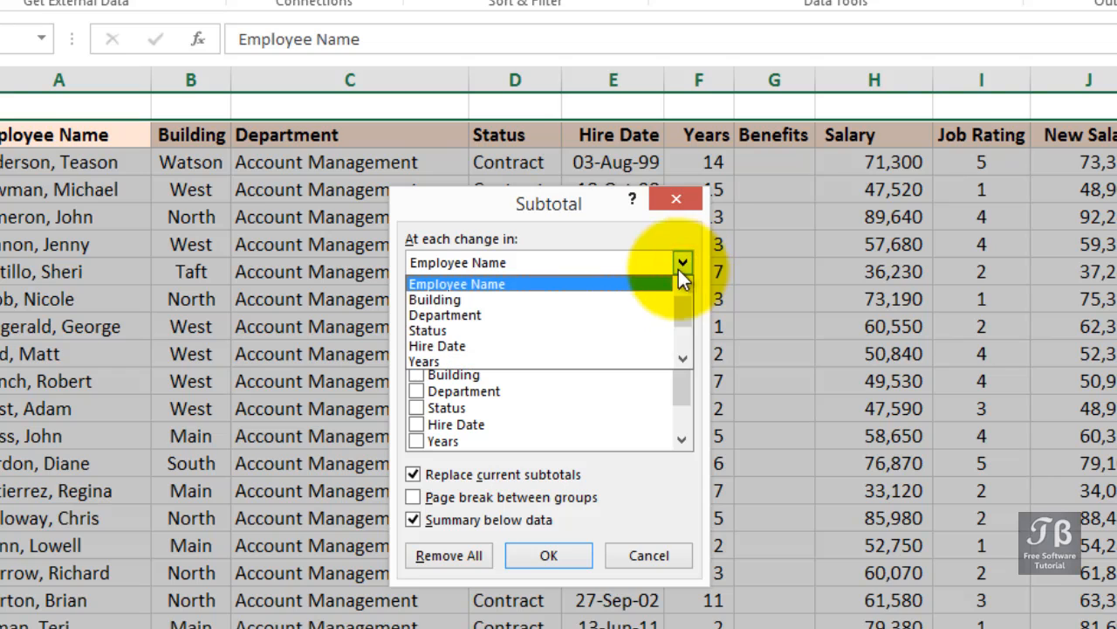
left_click(654, 314)
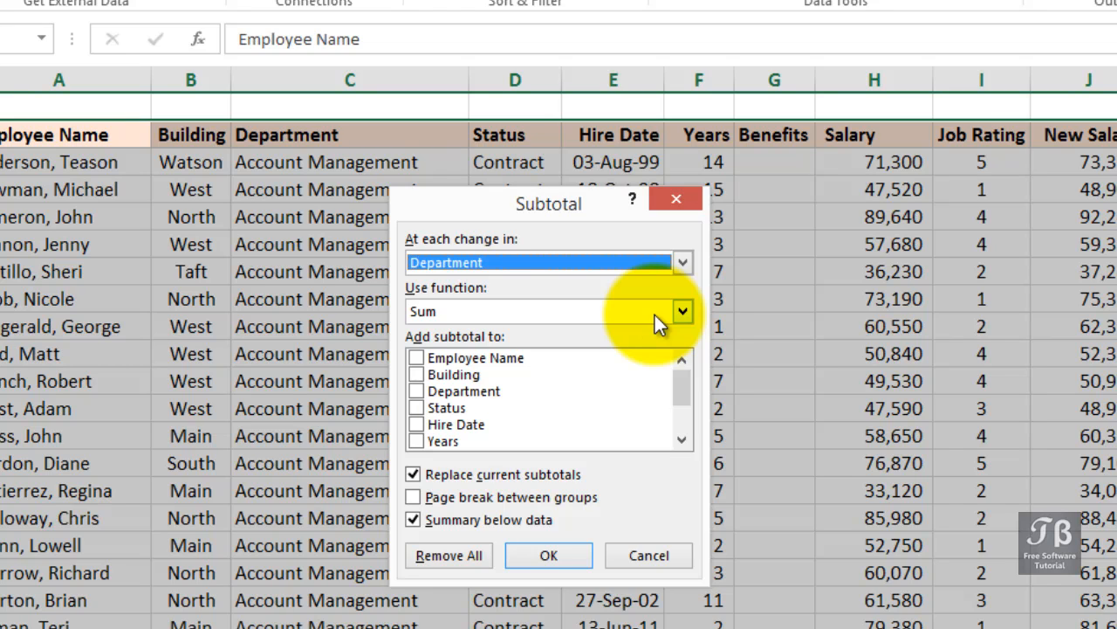
left_click(655, 311)
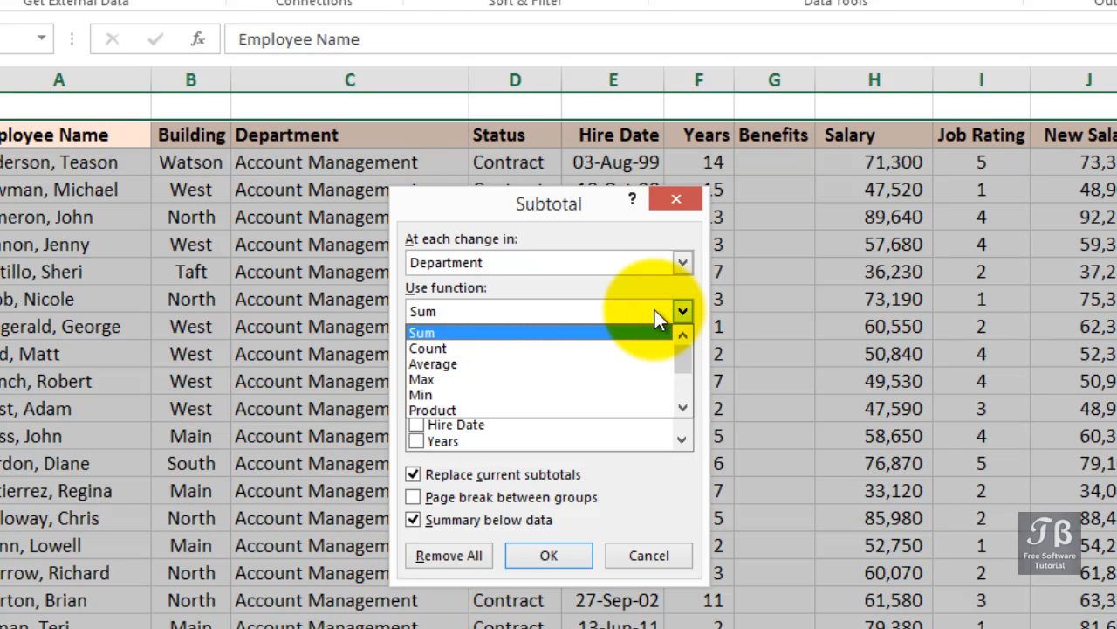
left_click(654, 310)
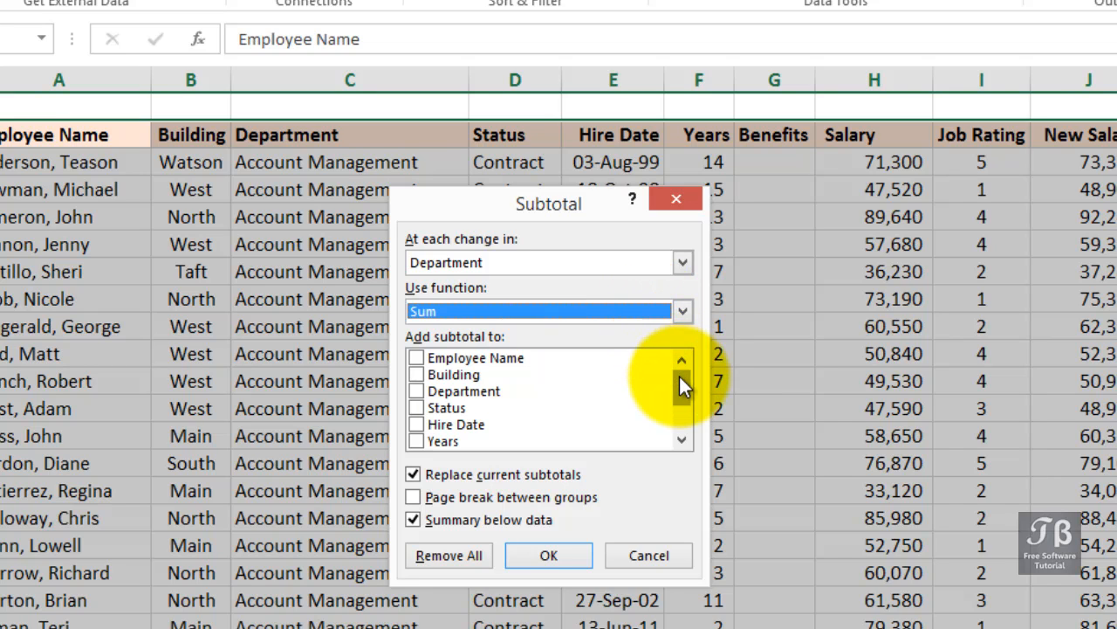
Include Years and Salary along with New Salary in the subtotals and apply them to the list.
left_click(418, 440)
scroll(421, 437, "down", 1)
left_click(419, 426)
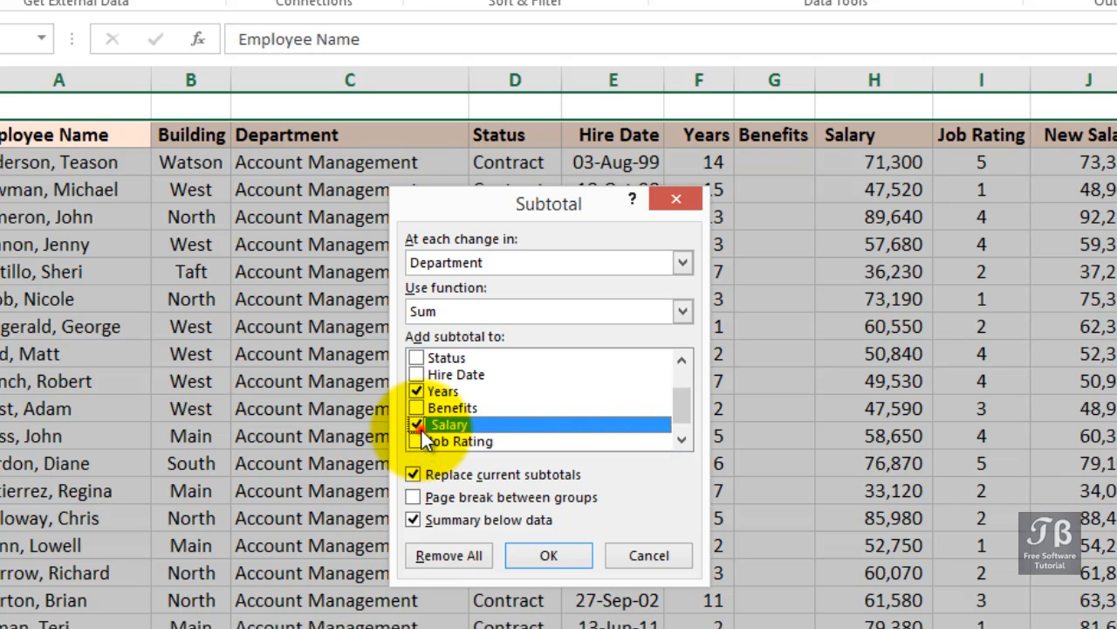
scroll(421, 430, "down", 1)
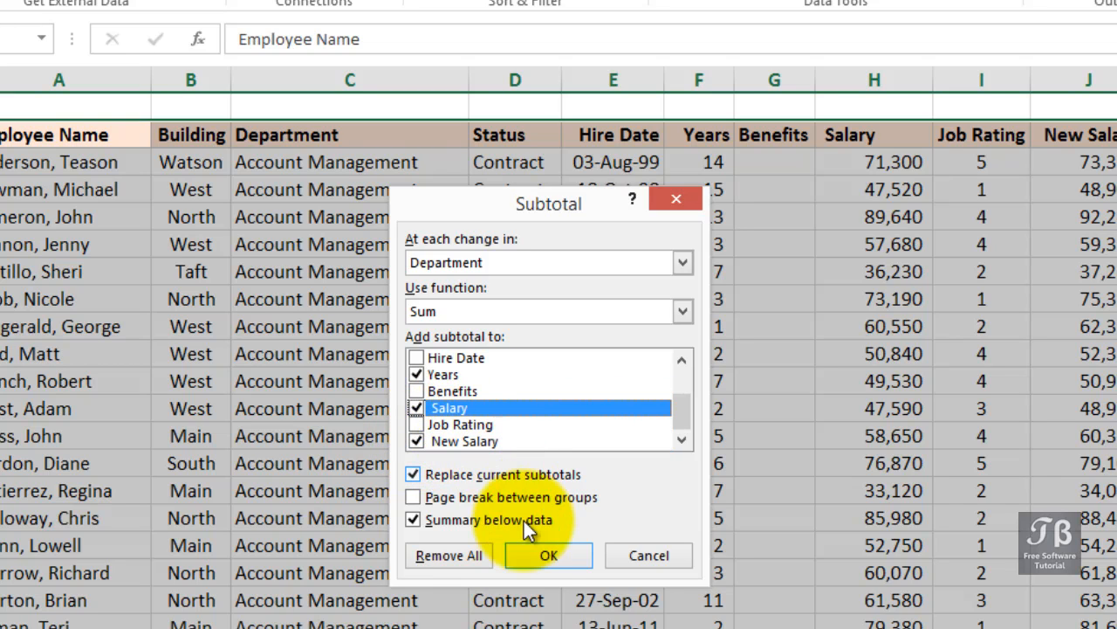
left_click(535, 555)
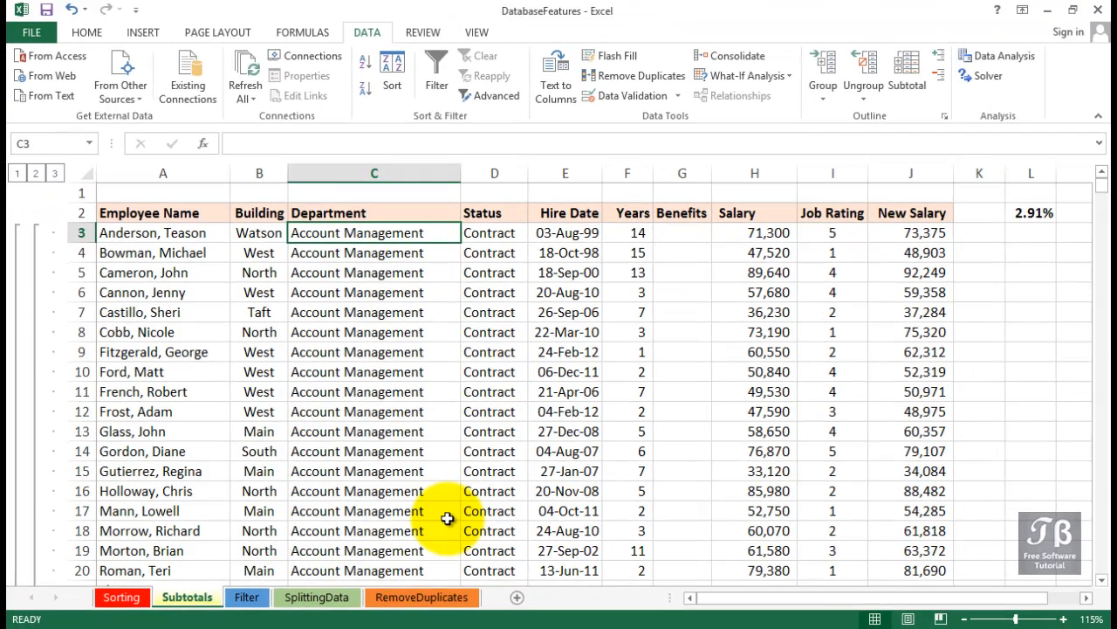
Select the Account Management Total row from New Salary back to Employee Name and widen the Salary column slightly.
scroll(447, 518, "down", 20)
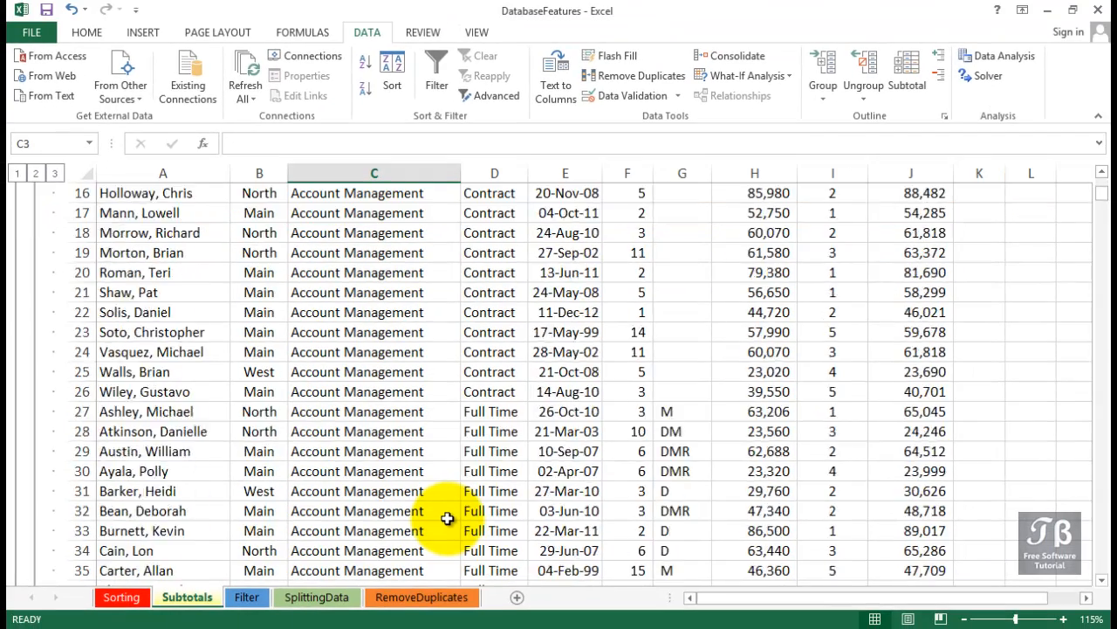
scroll(447, 519, "down", 5)
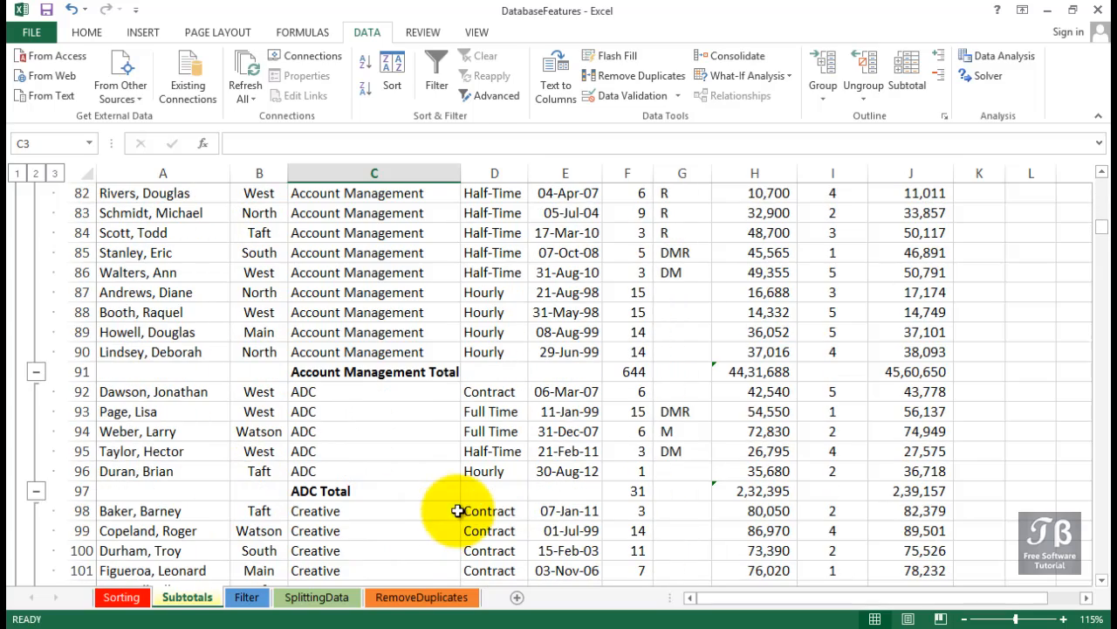
left_click(914, 371)
left_click_drag(801, 387, 139, 369)
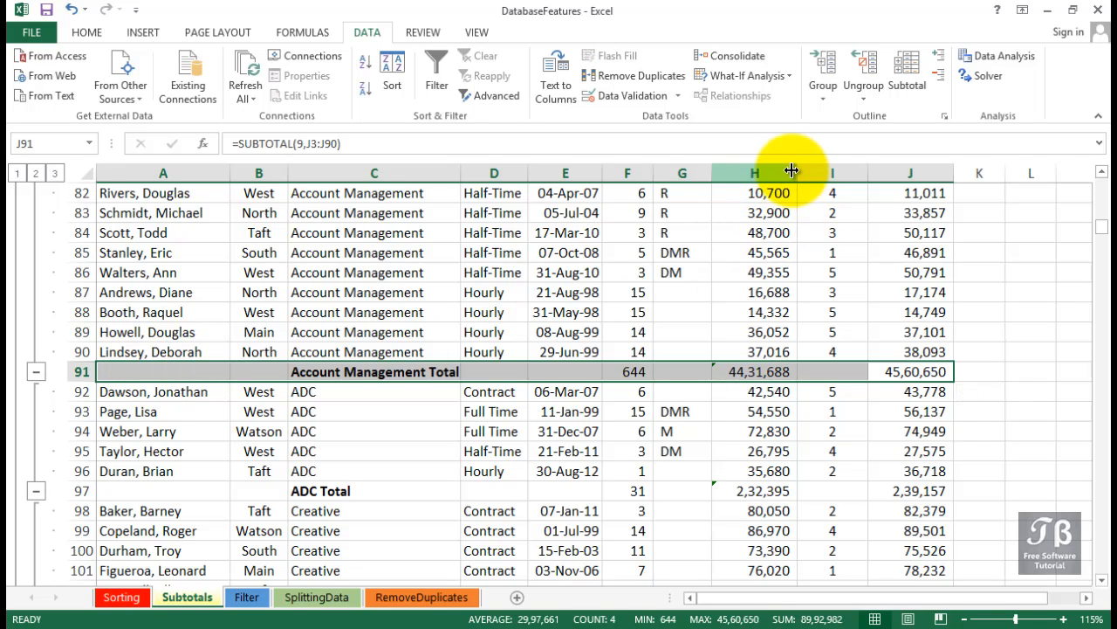
left_click_drag(797, 171, 806, 170)
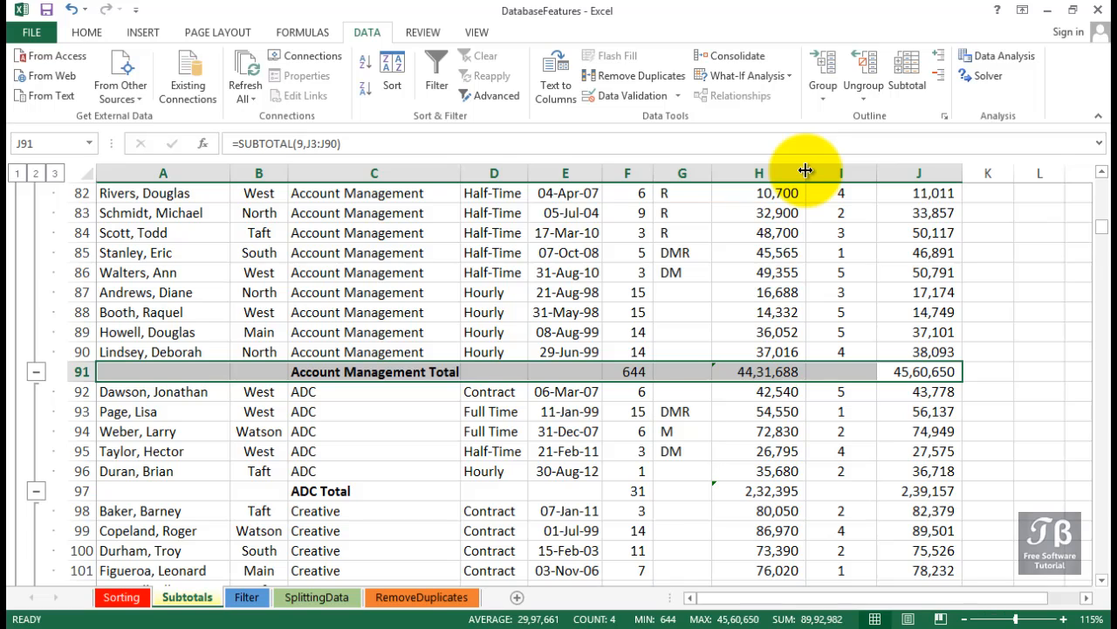
Inspect the SUBTOTAL formulas for Years, Salary and New Salary in the Account Management Total row, and browse the following department totals.
left_click(640, 370)
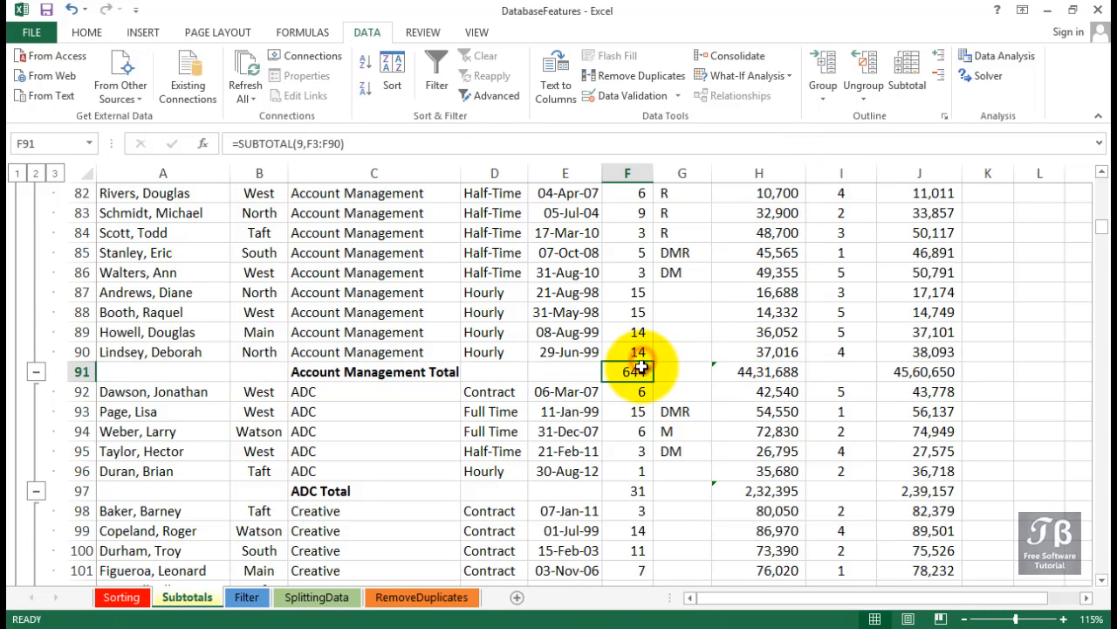
left_click(759, 369)
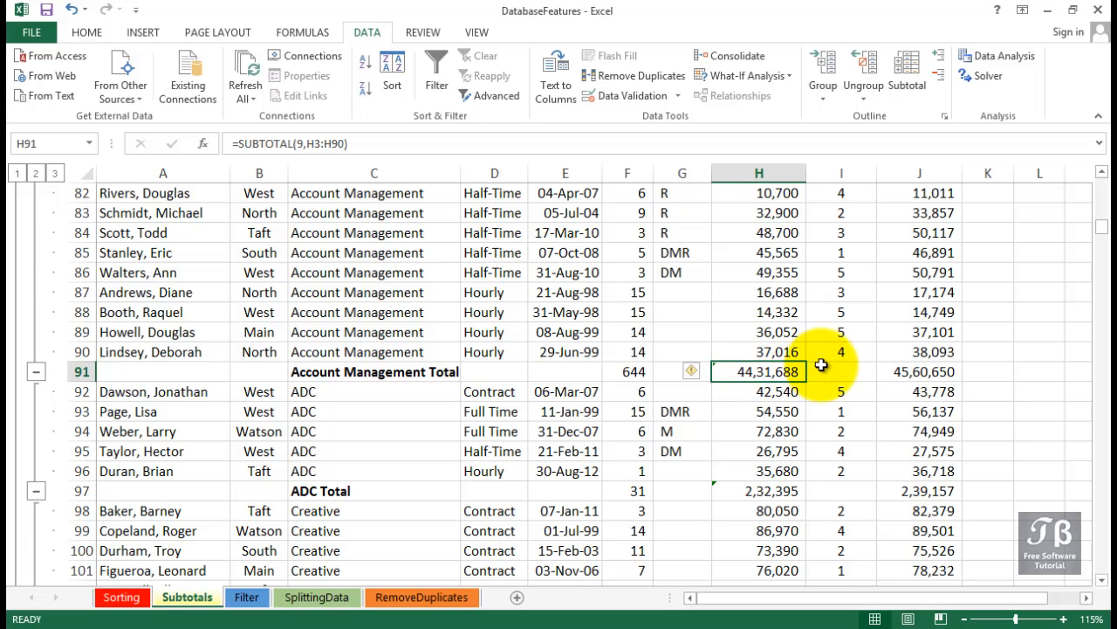
left_click(897, 372)
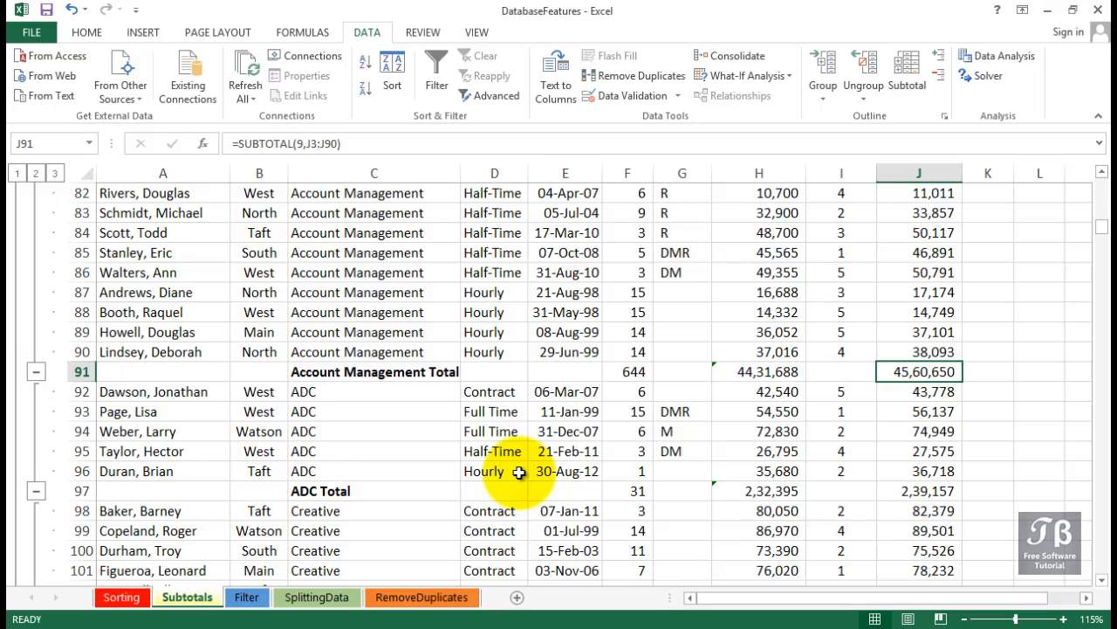
scroll(518, 472, "down", 12)
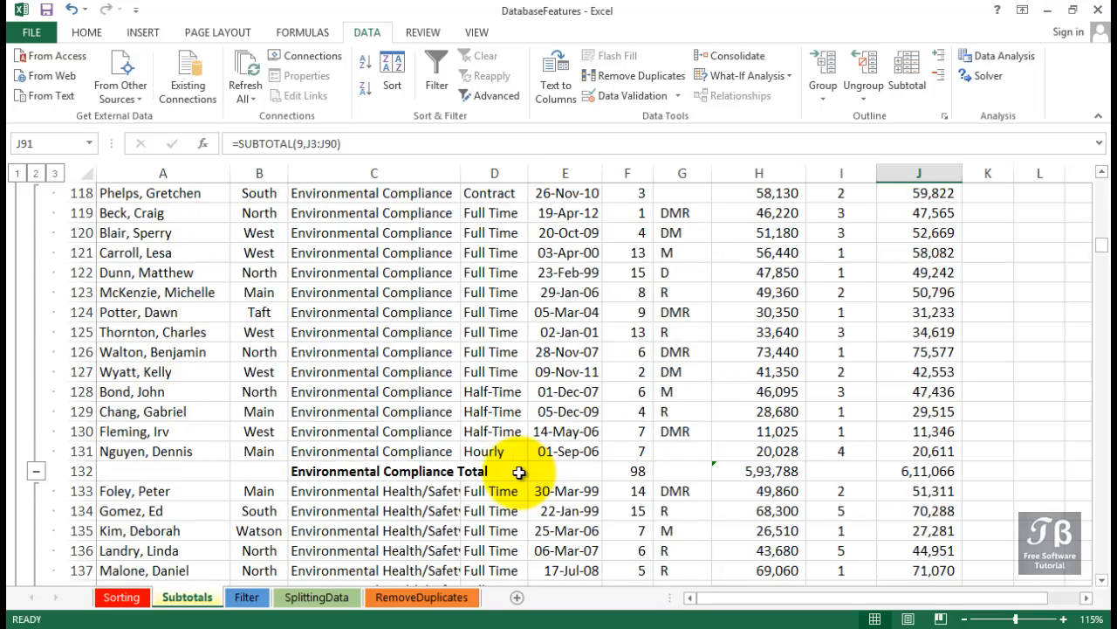
scroll(519, 471, "up", 6)
scroll(518, 472, "up", 5)
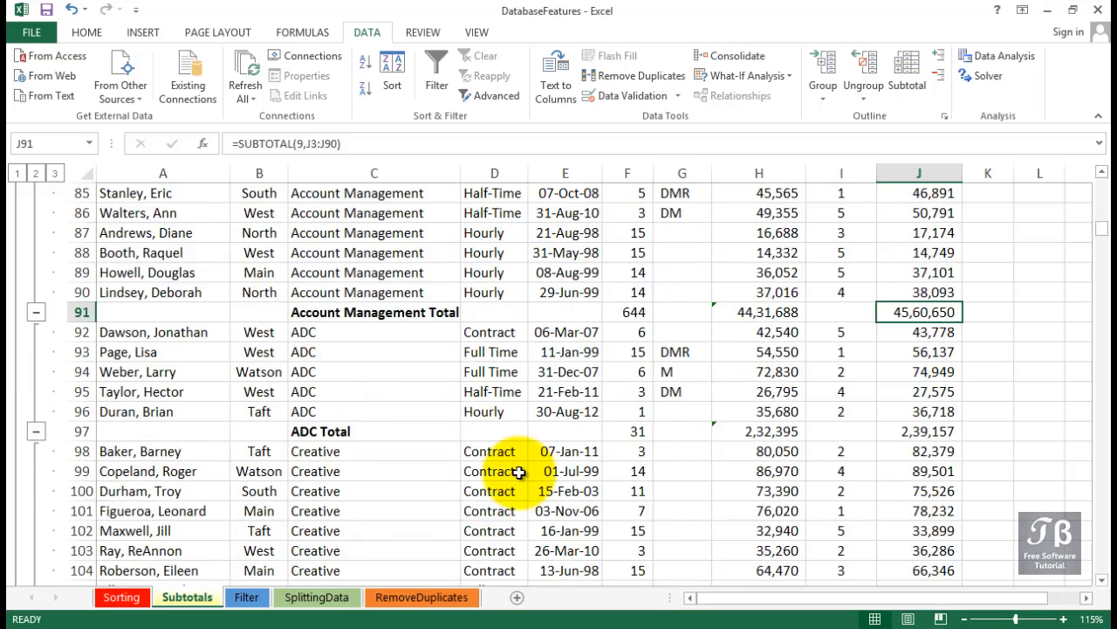
Collapse the outline to level 2 so that the individual employee rows are hidden beneath their department totals.
scroll(519, 471, "up", 16)
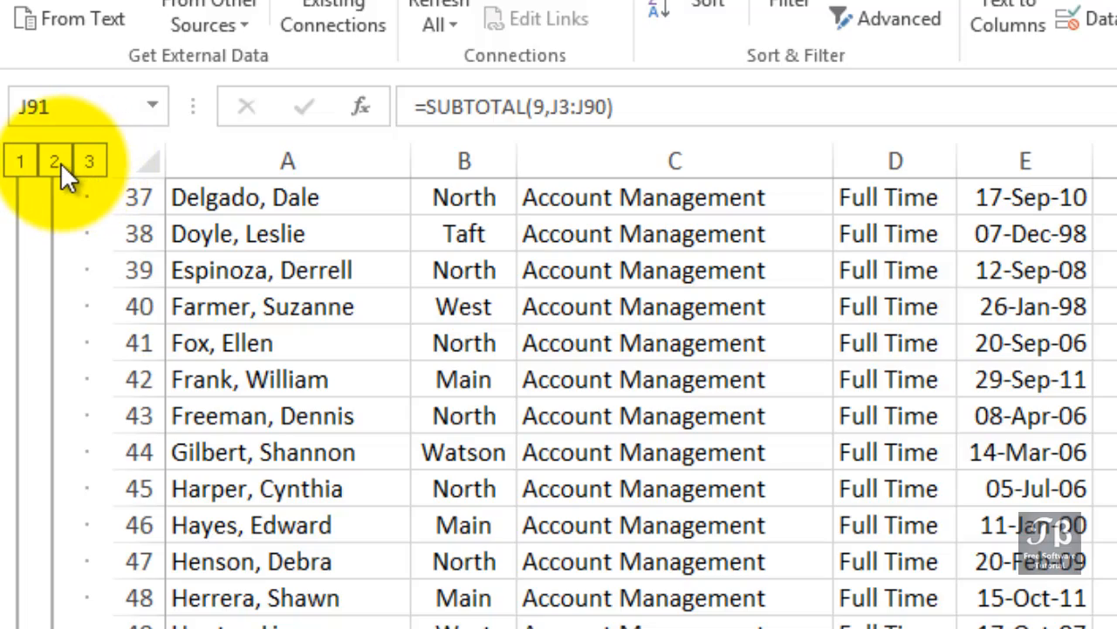
left_click(58, 161)
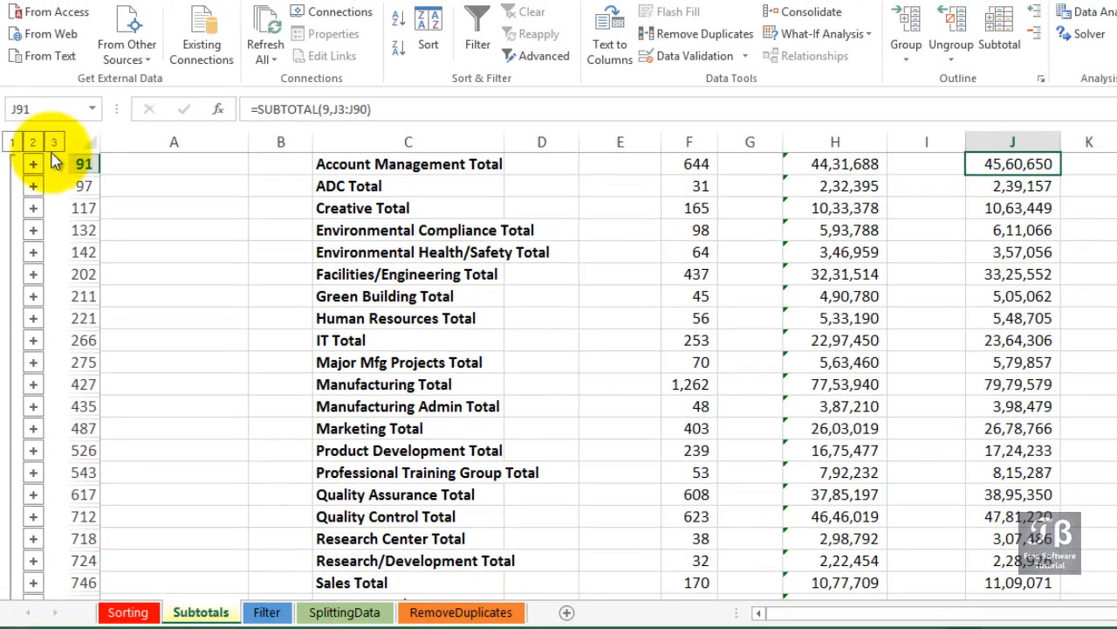
scroll(268, 256, "up", 1)
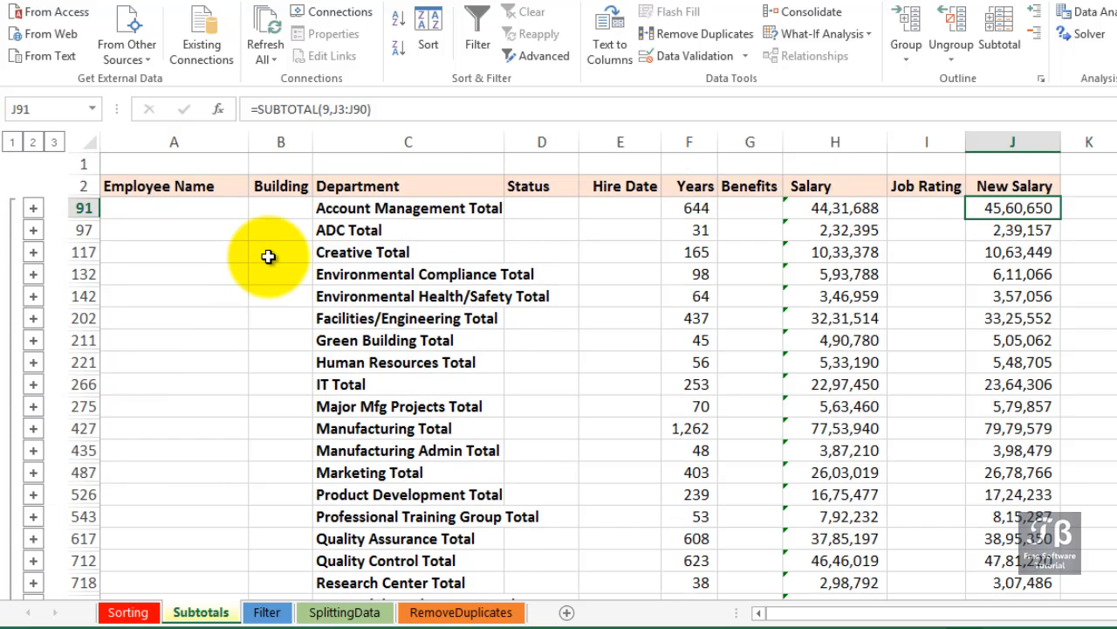
Review the department totals down to the Grand Total and switch the outline through levels 1, 2 and 3.
scroll(268, 256, "down", 2)
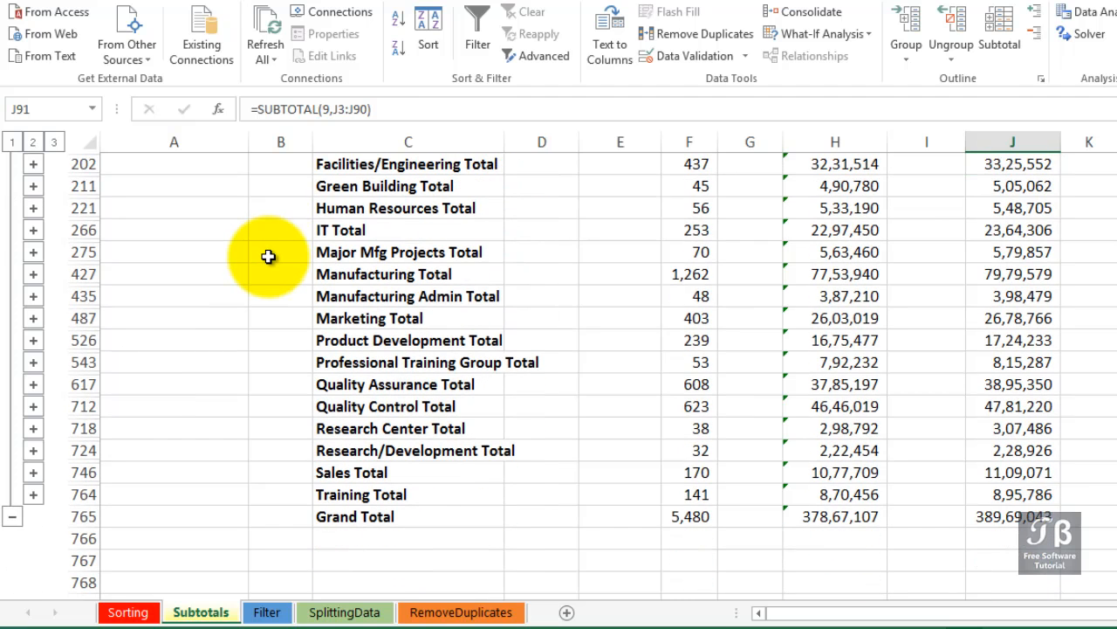
scroll(312, 325, "up", 2)
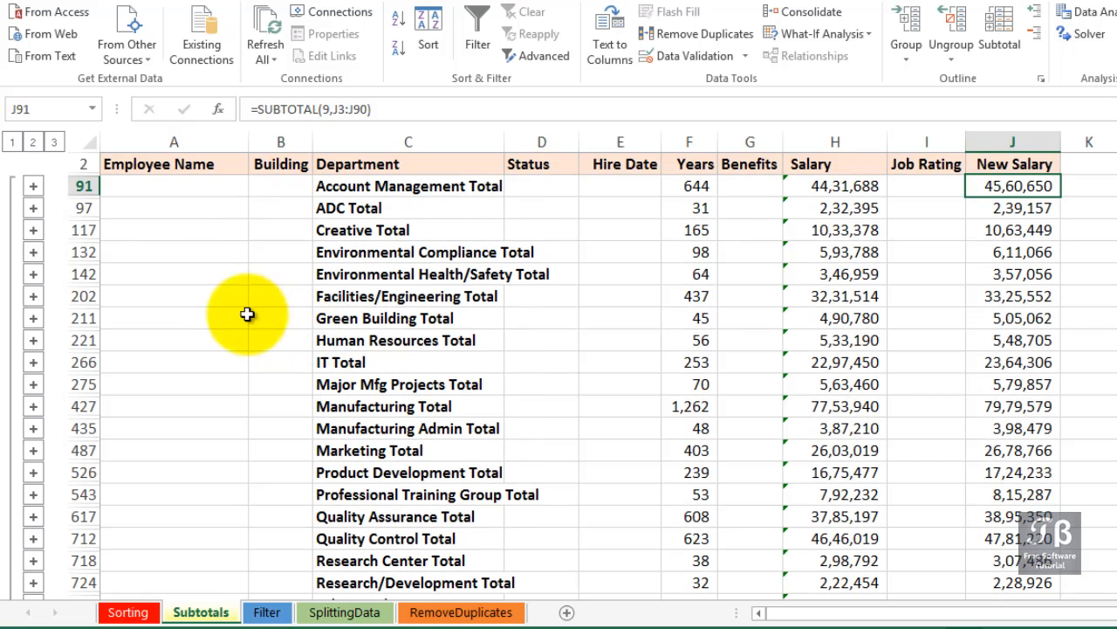
left_click(12, 144)
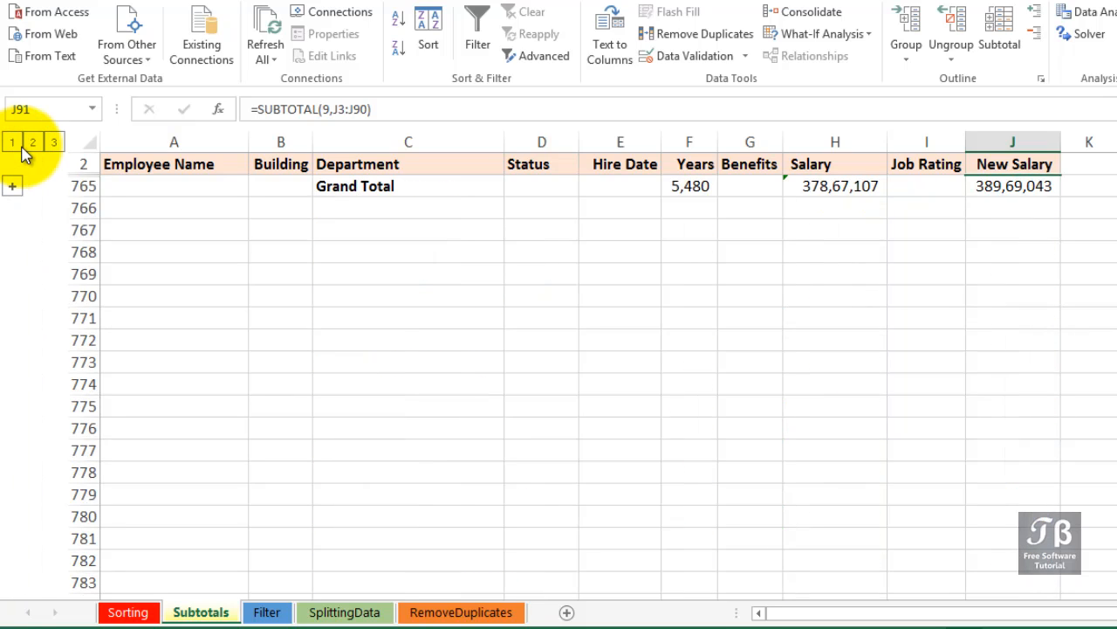
left_click(32, 144)
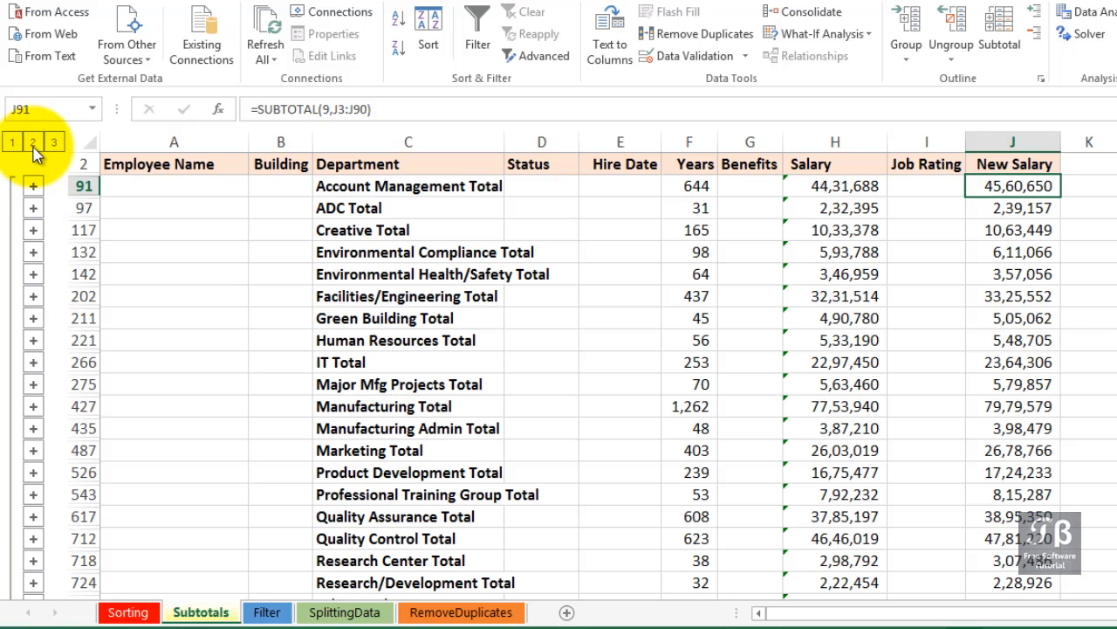
left_click(53, 142)
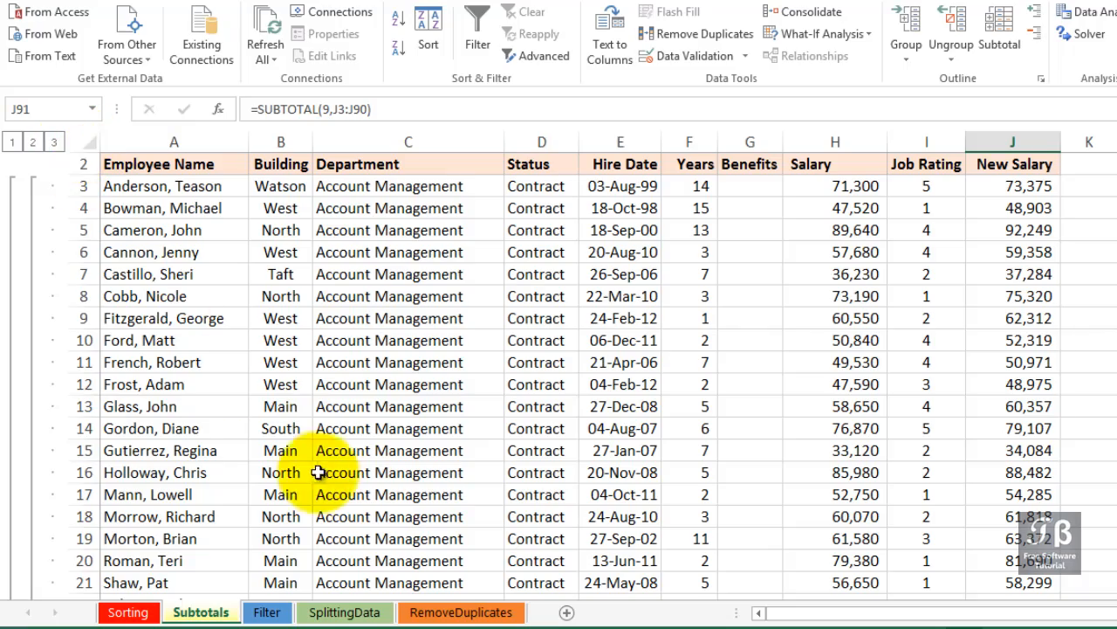
Examine the Account Management employee rows down to their total, and compare the level 2 outline with the full level 3 list.
scroll(270, 400, "down", 2)
scroll(271, 400, "down", 9)
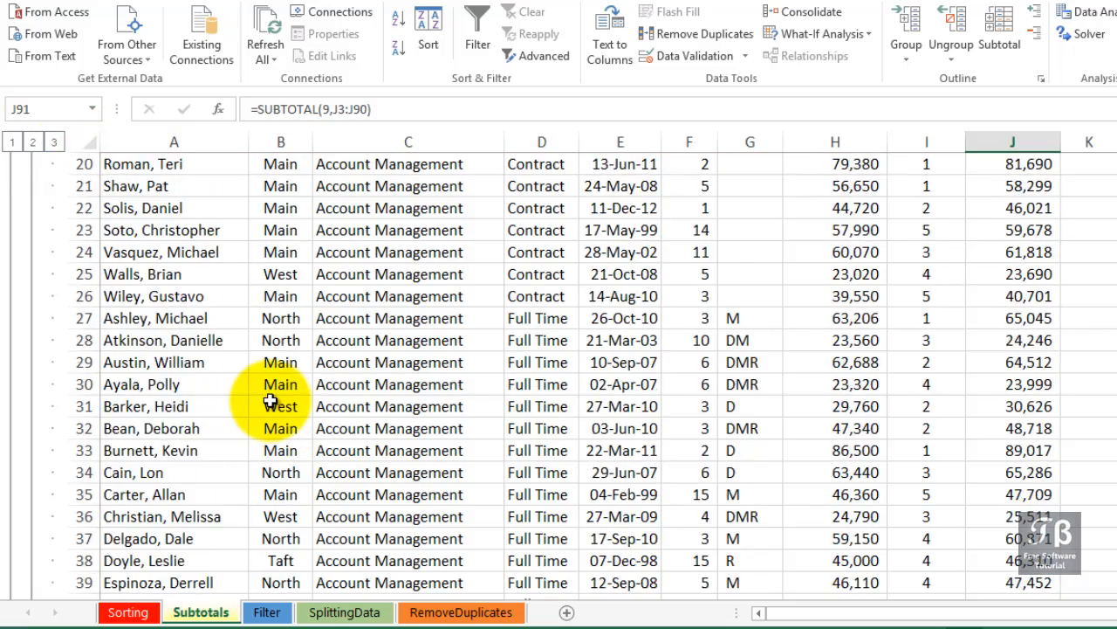
scroll(271, 400, "down", 14)
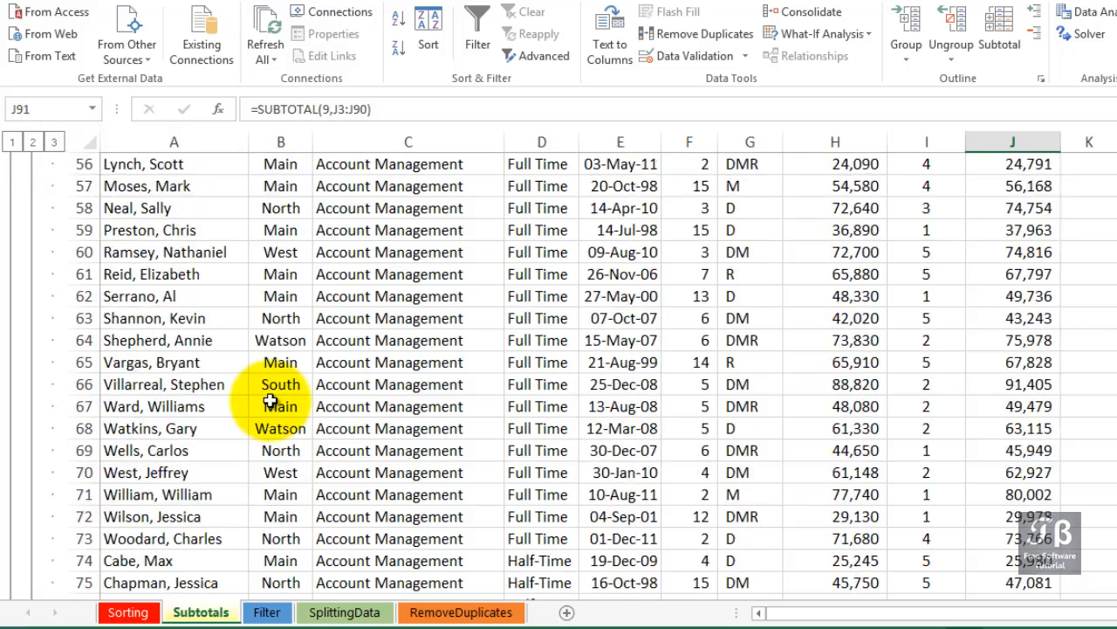
scroll(271, 400, "down", 1)
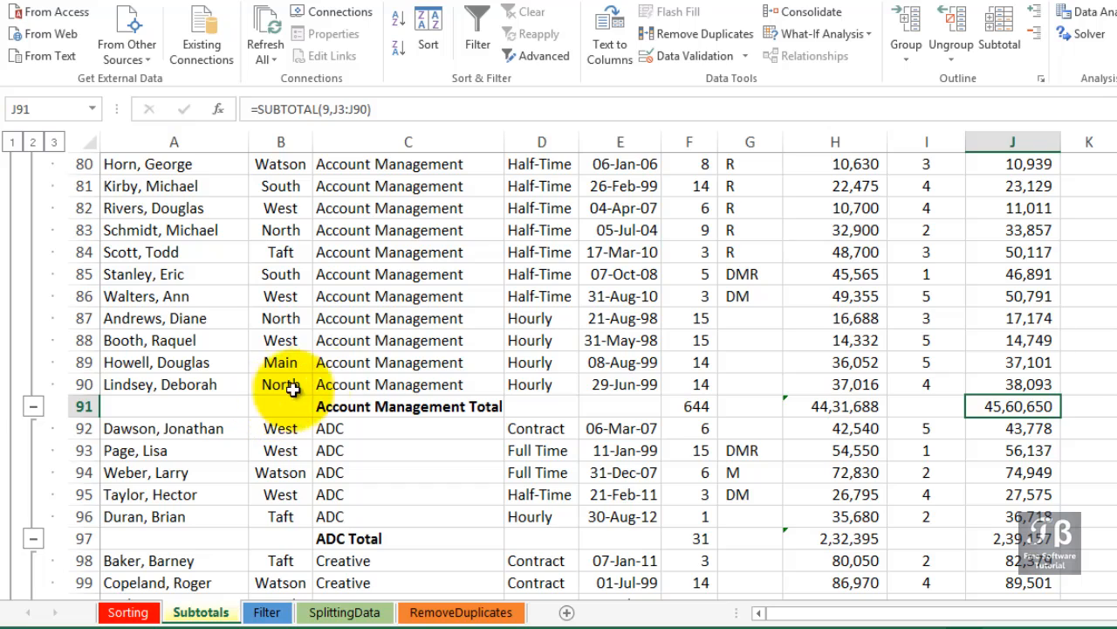
left_click(364, 301)
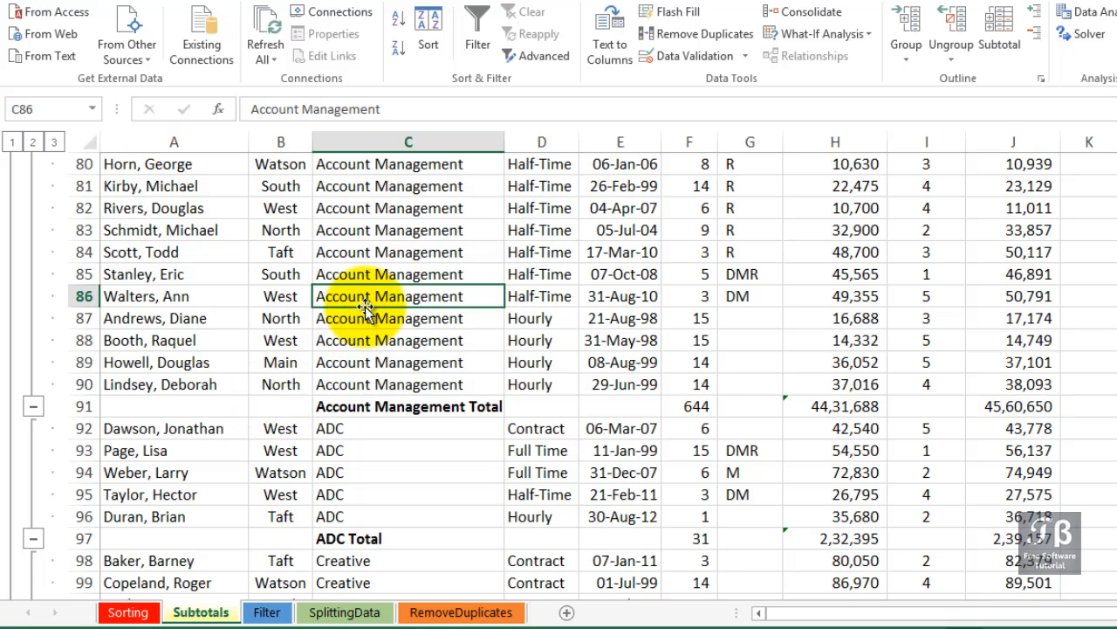
scroll(365, 307, "up", 6)
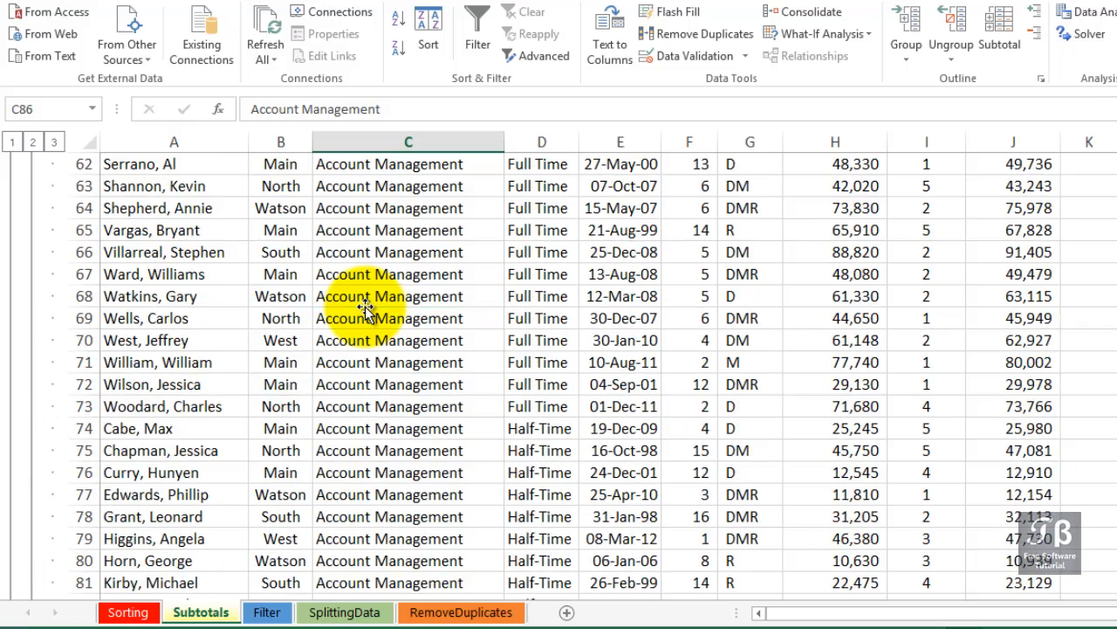
scroll(365, 307, "up", 6)
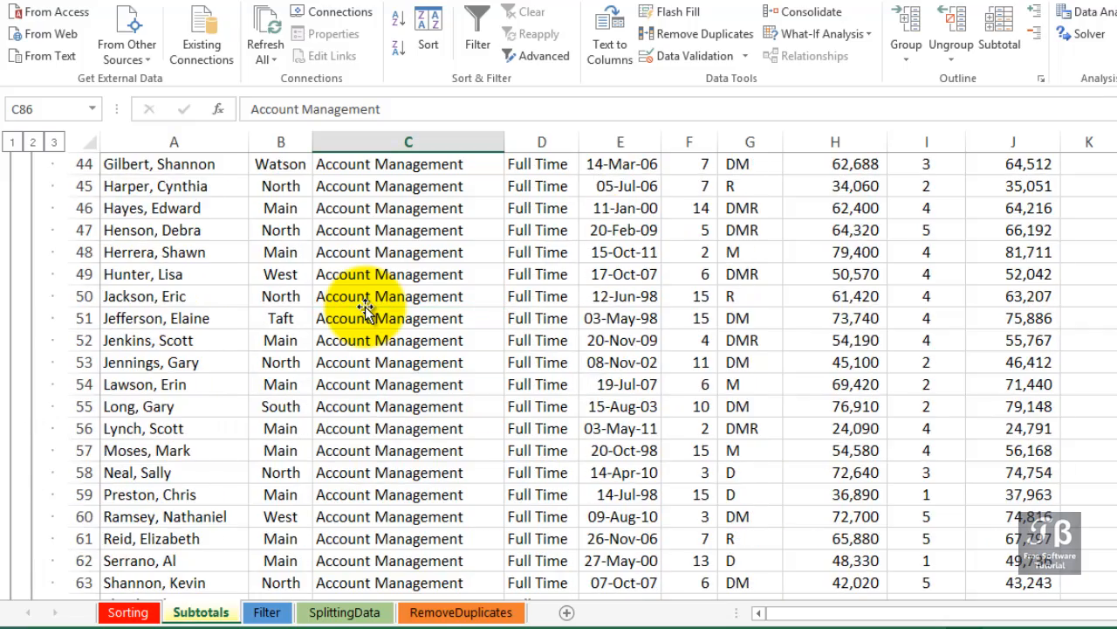
scroll(365, 307, "up", 2)
scroll(365, 305, "up", 7)
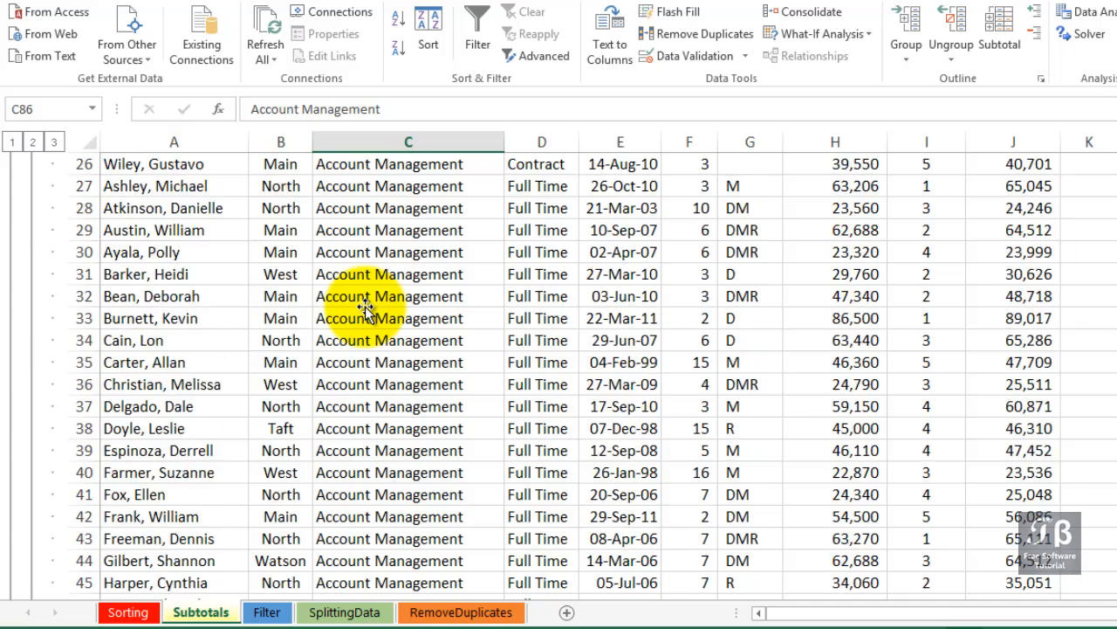
scroll(365, 306, "up", 5)
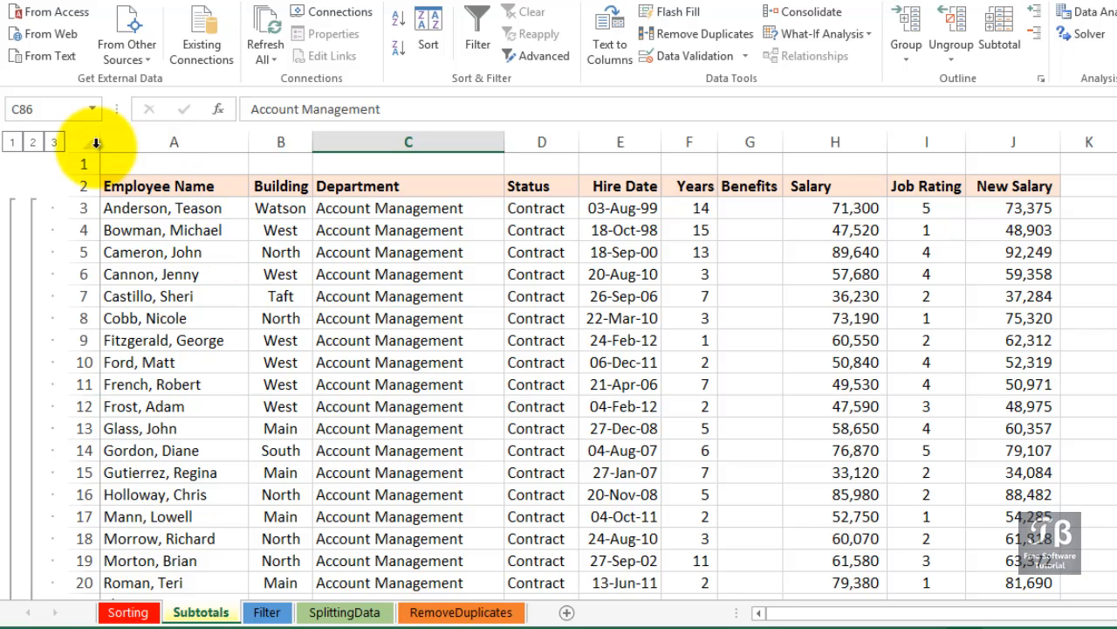
left_click(33, 145)
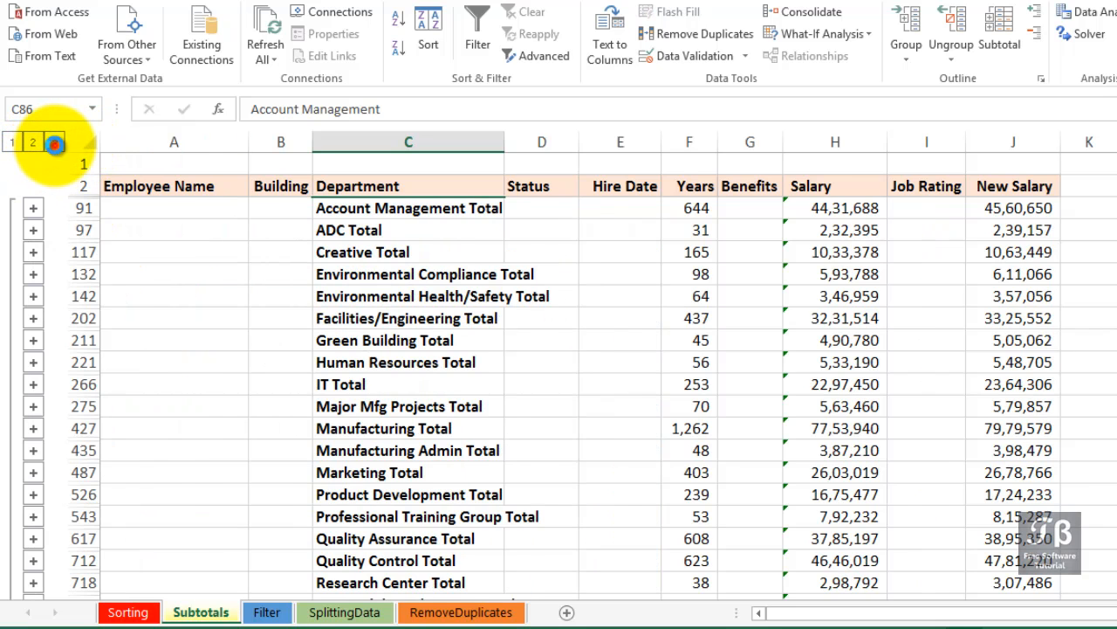
left_click(52, 145)
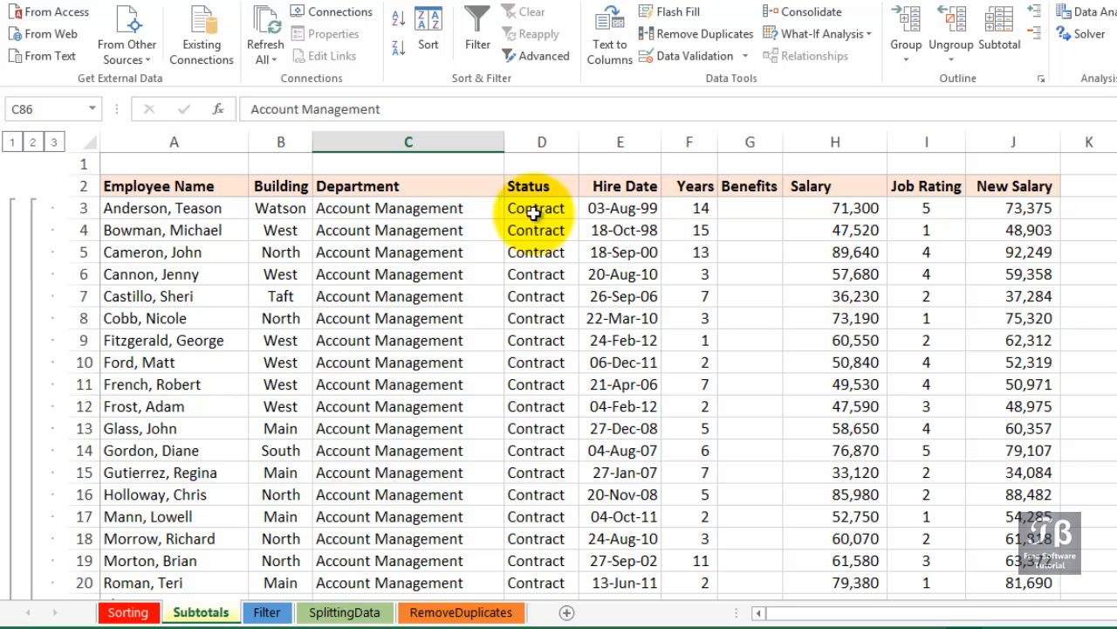
Examine how the Account Management rows are grouped in the Status column into Contract, Full Time, Half-Time and Hourly.
left_click_drag(455, 208, 454, 495)
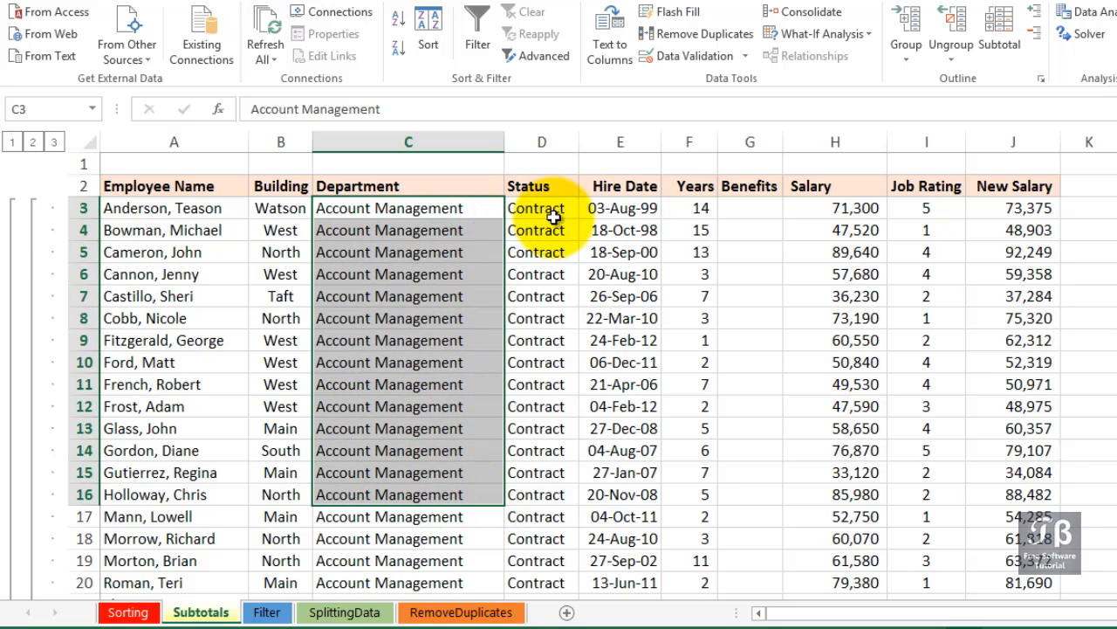
left_click_drag(541, 208, 546, 427)
scroll(522, 516, "down", 3)
scroll(522, 516, "down", 6)
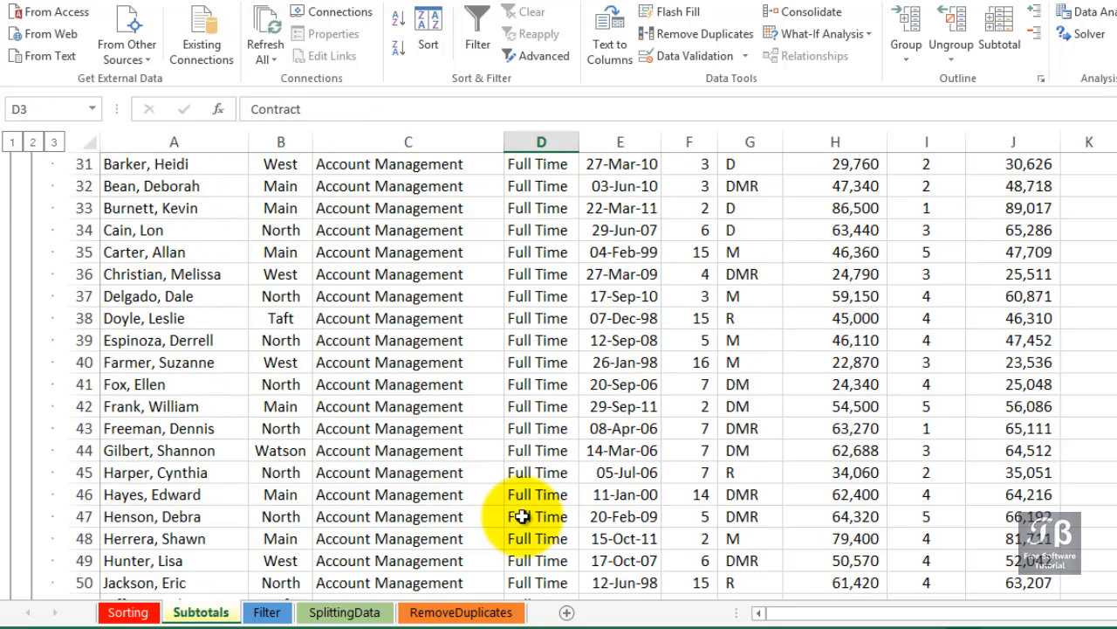
left_click_drag(528, 164, 535, 519)
scroll(506, 496, "down", 11)
scroll(532, 507, "down", 6)
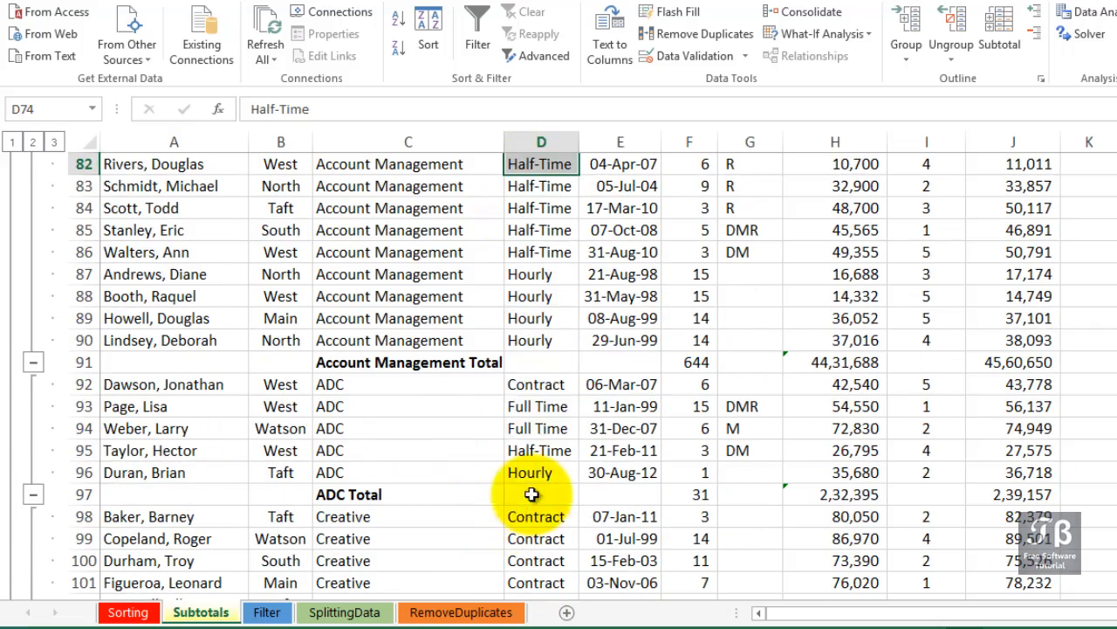
left_click_drag(529, 318, 529, 361)
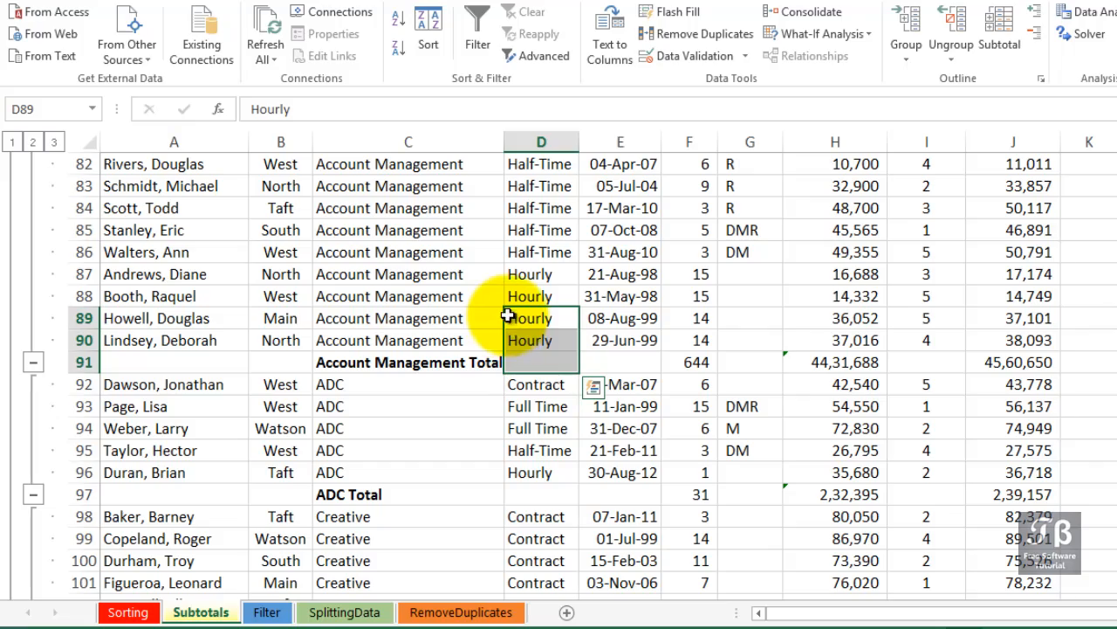
Add a nested set of Sum subtotals at each change in Status, without replacing the current department subtotals.
left_click(512, 296)
scroll(515, 349, "up", 5)
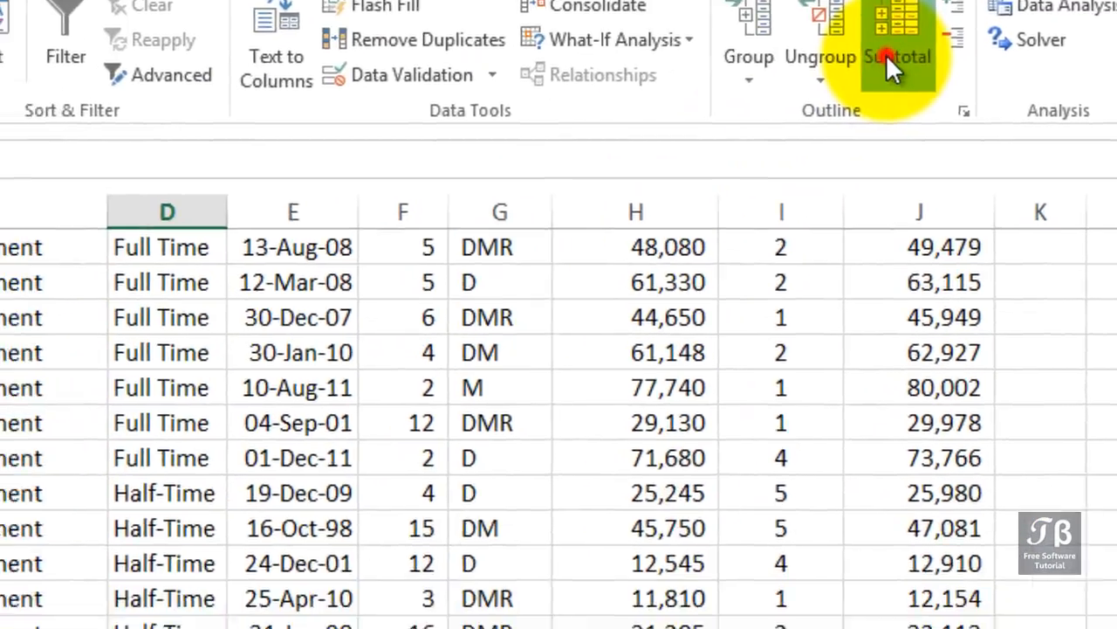
left_click(886, 54)
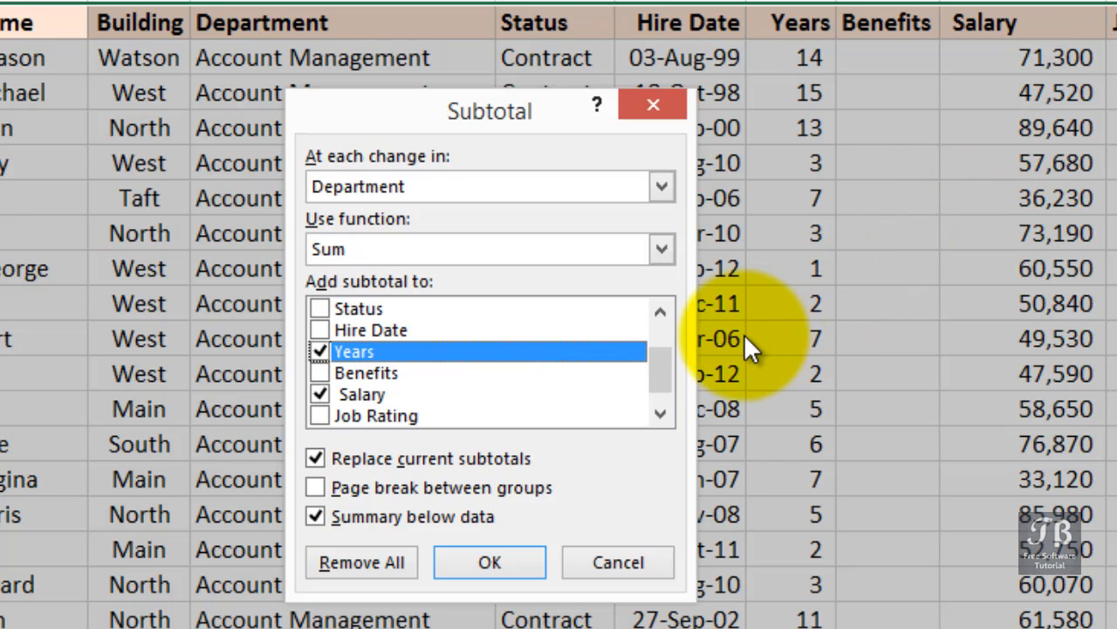
left_click(628, 180)
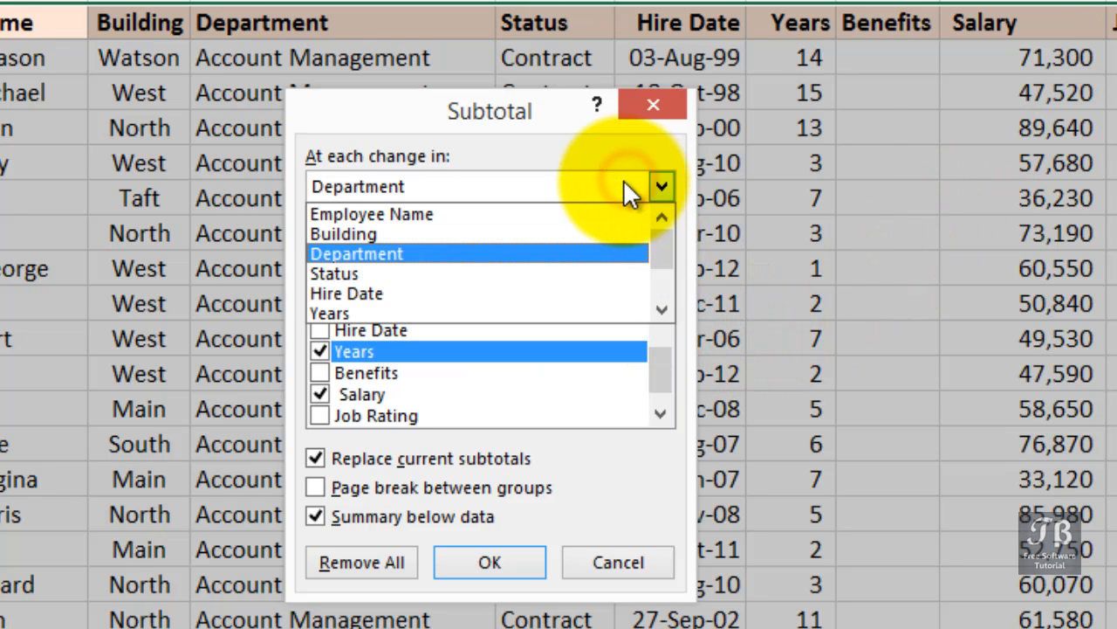
left_click(573, 275)
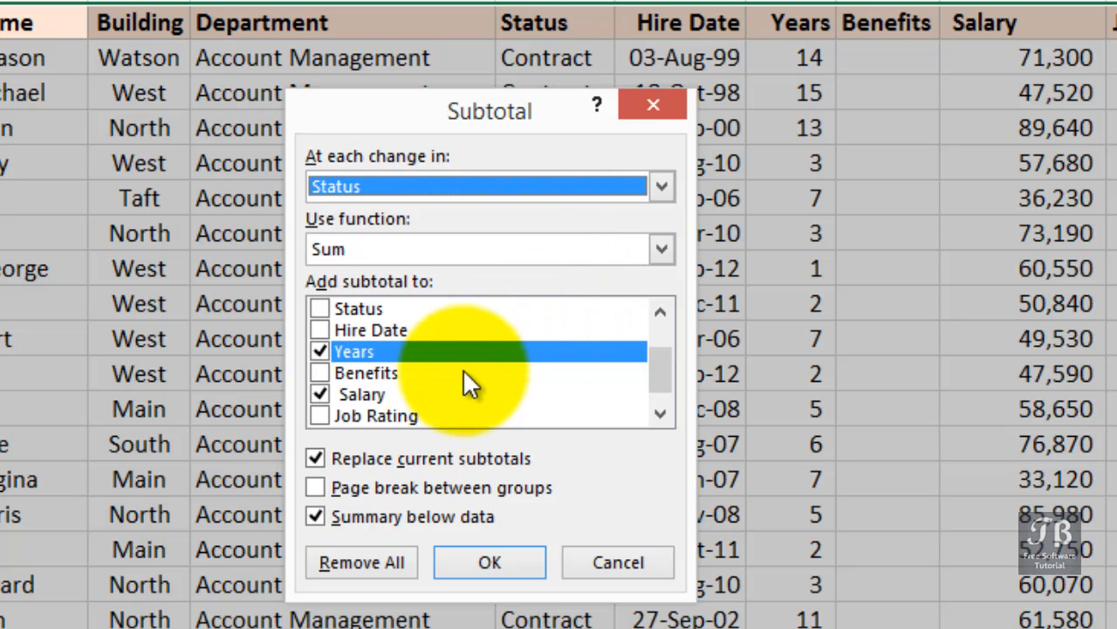
left_click(320, 456)
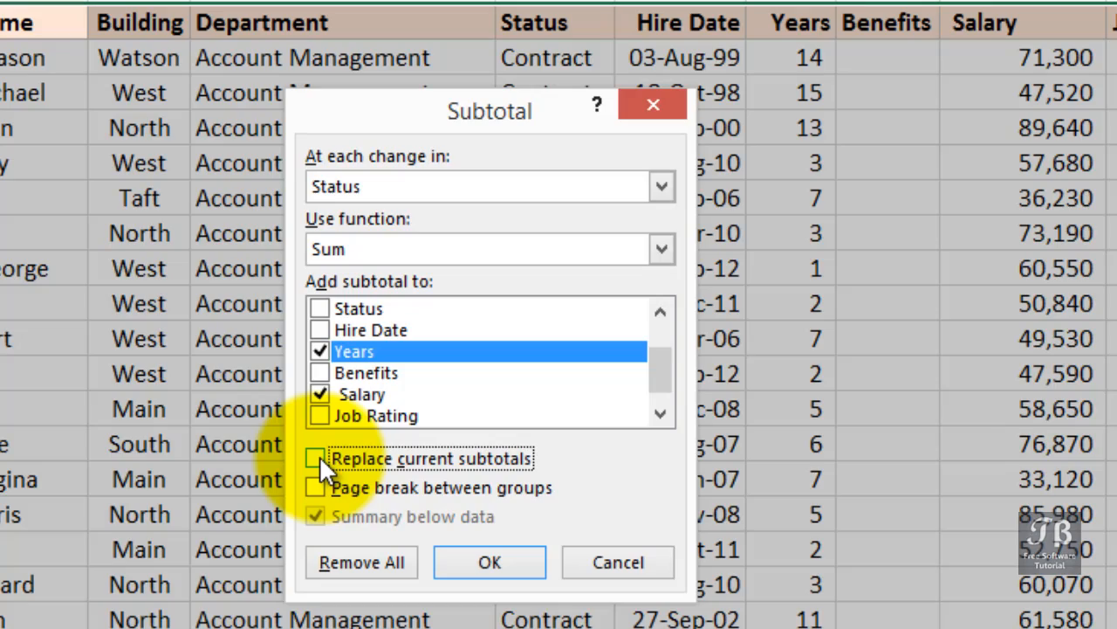
left_click(481, 566)
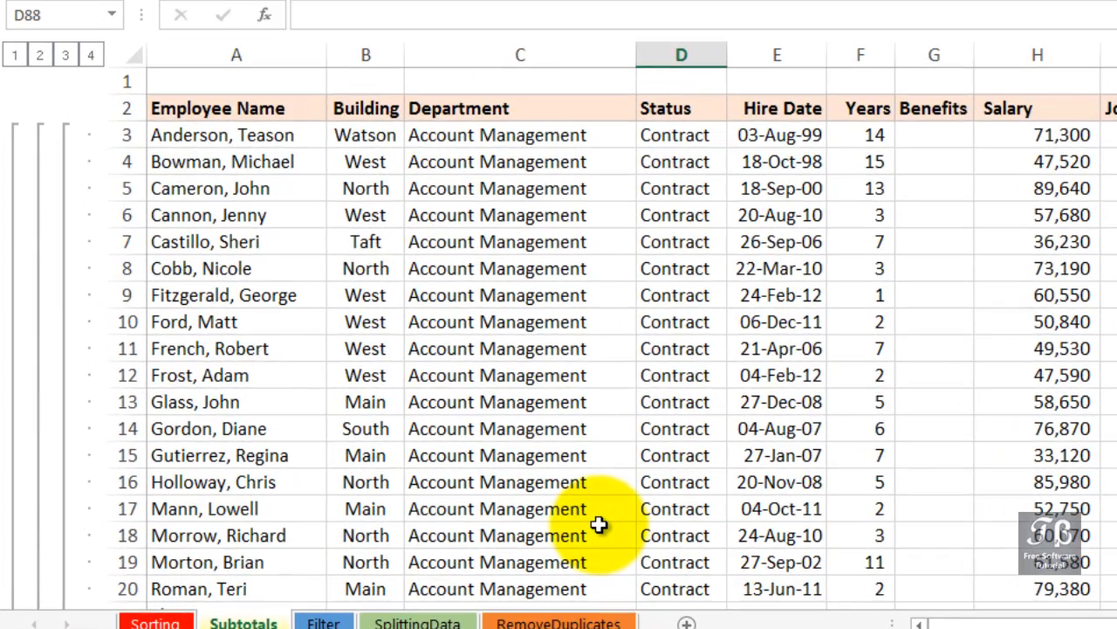
Inspect the Contract, Full Time, Half-Time and Hourly total rows within the Account Management department.
scroll(555, 523, "down", 5)
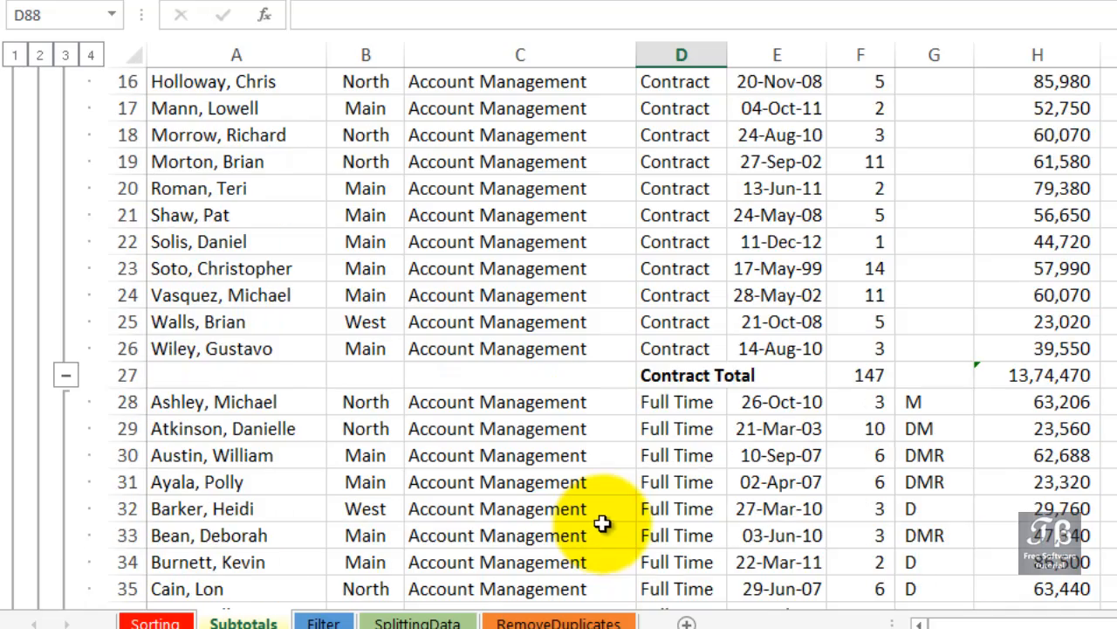
left_click(703, 377)
scroll(659, 455, "down", 14)
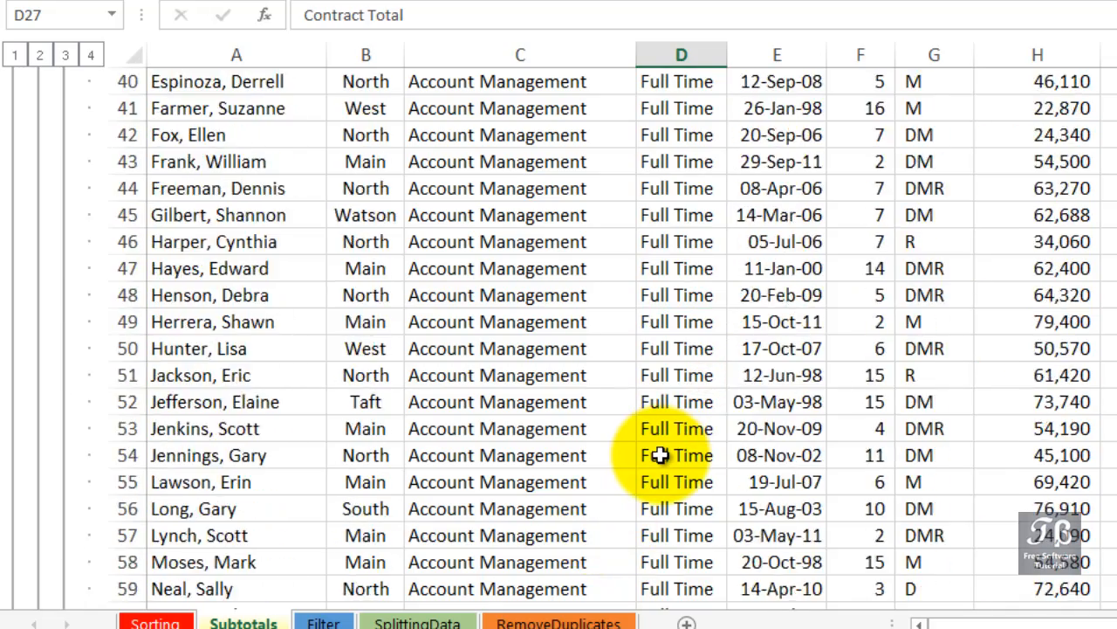
scroll(659, 455, "down", 5)
left_click(698, 136)
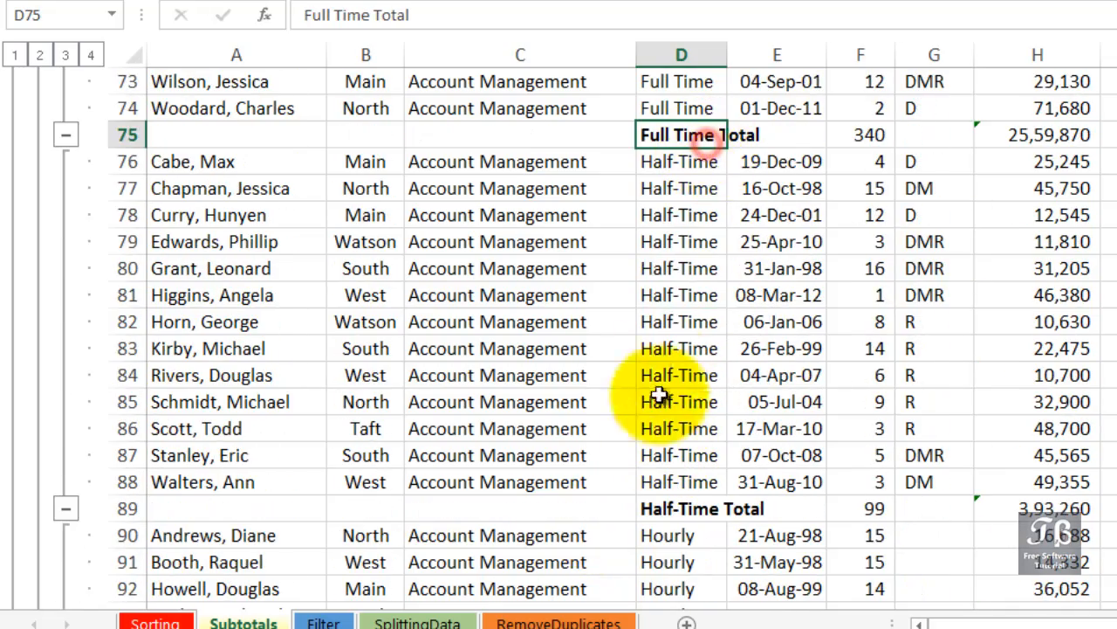
left_click(655, 507)
scroll(654, 507, "down", 3)
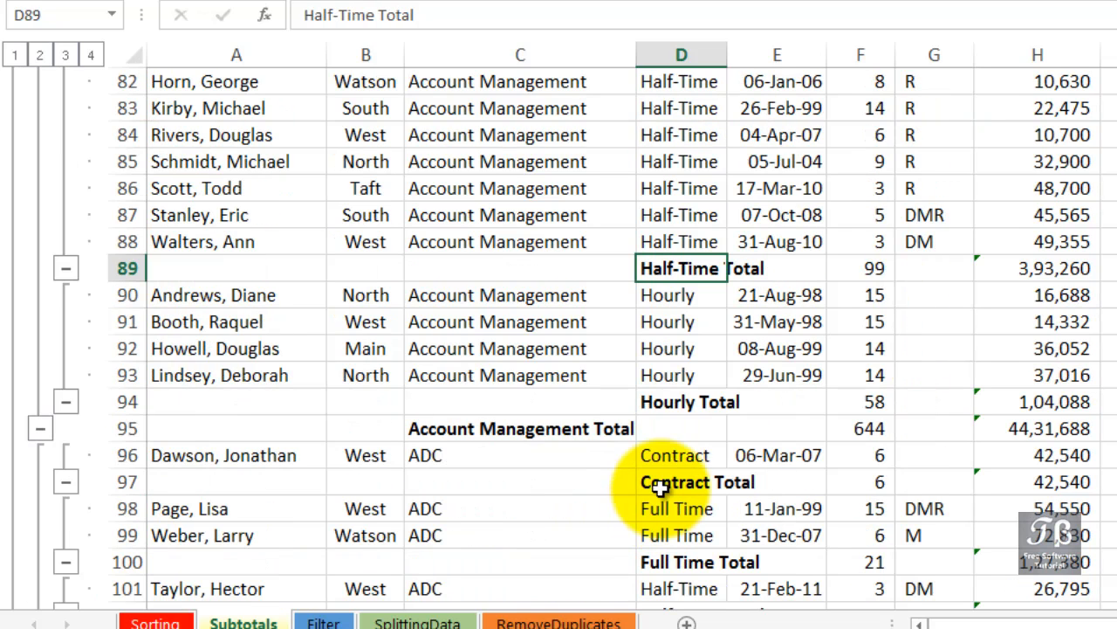
left_click(679, 423)
left_click(675, 405)
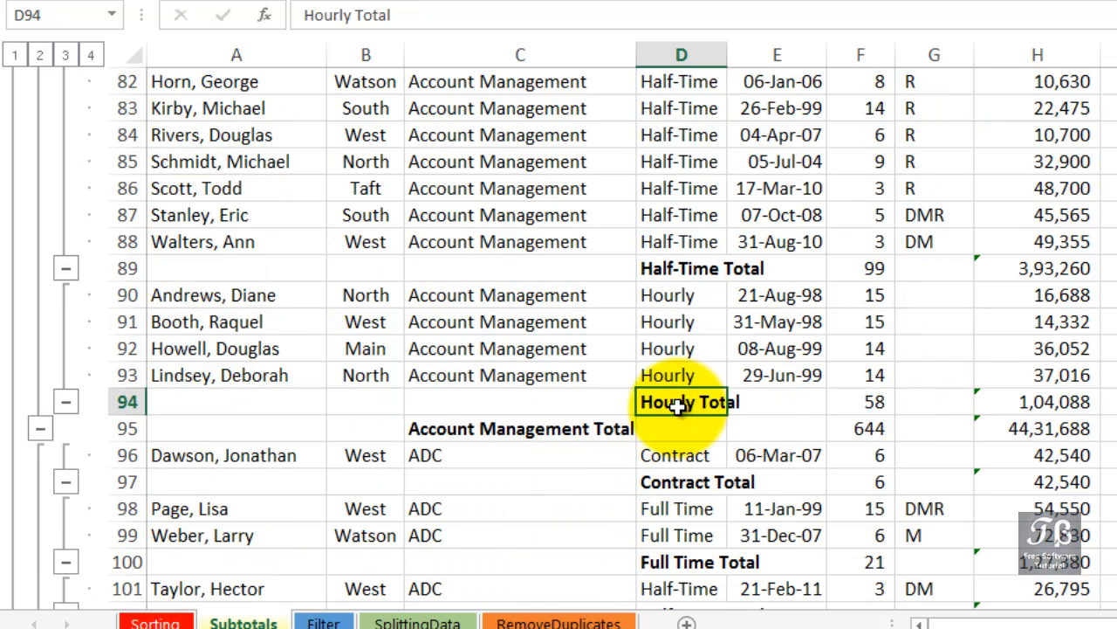
Collapse the outline to level 3 for the status totals and further to level 2, leaving only the department totals.
left_click(66, 56)
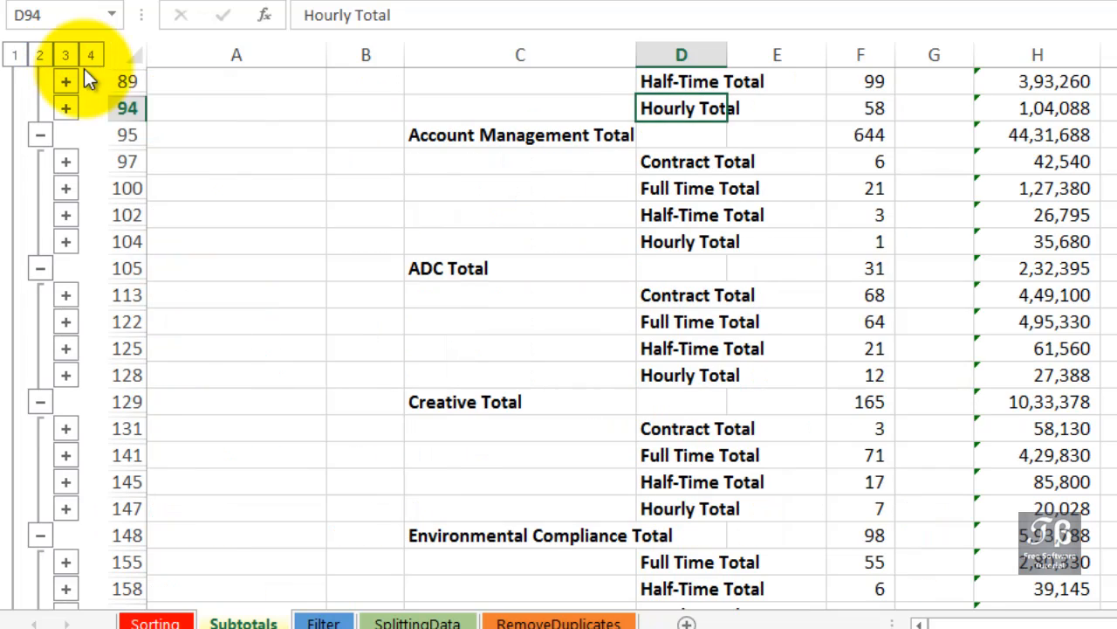
scroll(456, 274, "up", 2)
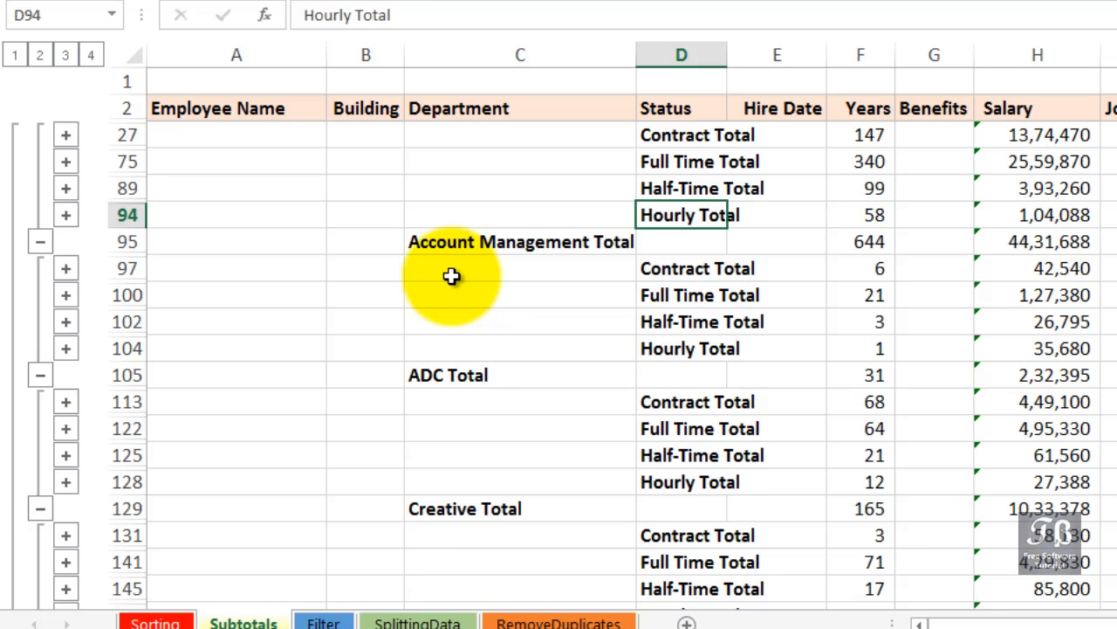
left_click(39, 55)
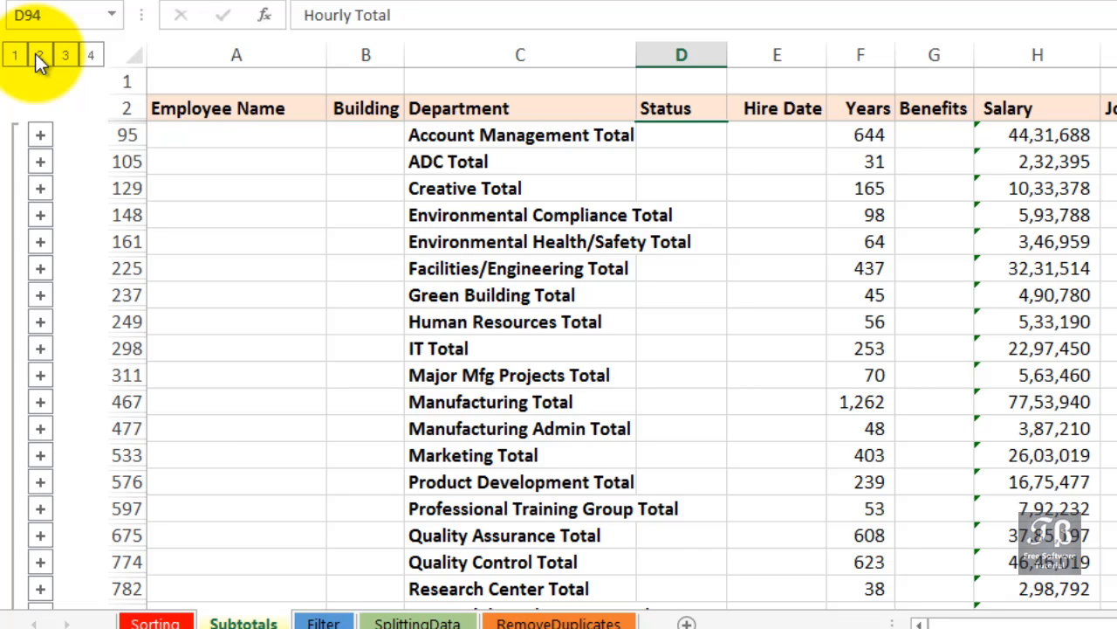
left_click(460, 217)
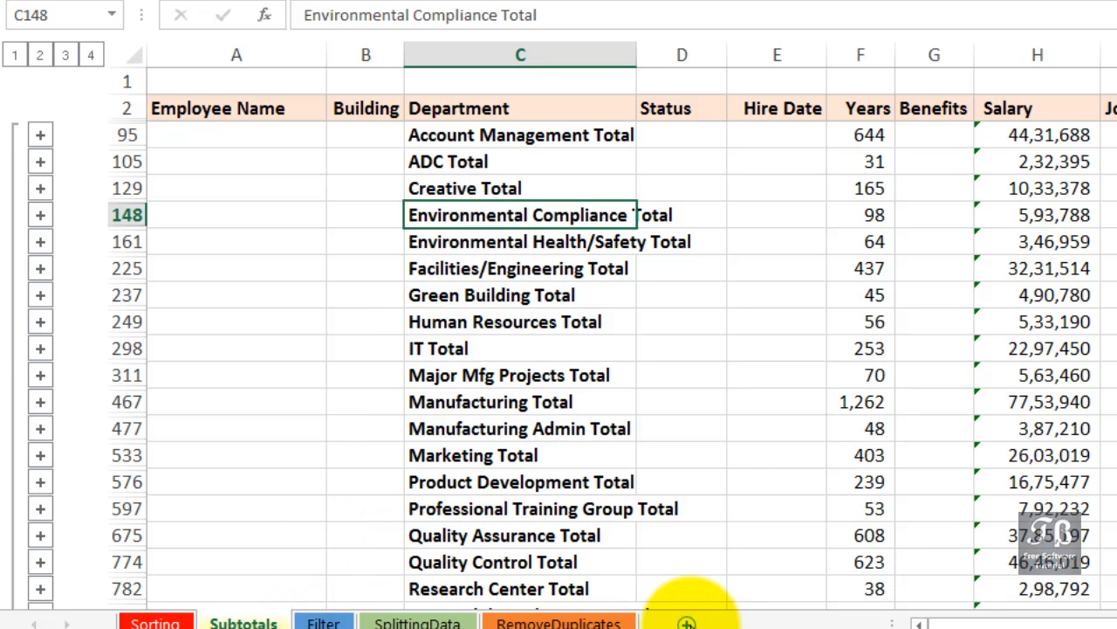
Insert a new blank worksheet directly after the Subtotals sheet.
left_click(687, 622)
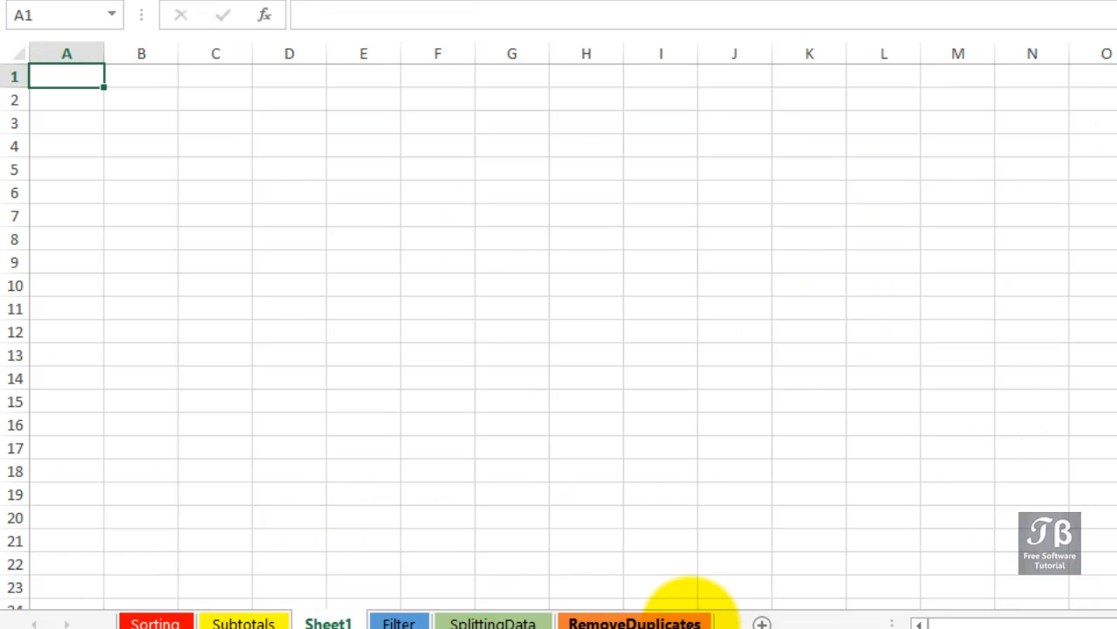
Copy the department totals from the Department header through the Grand Total's New Salary on the Subtotals sheet and paste them at A1 of Sheet1.
left_click(243, 620)
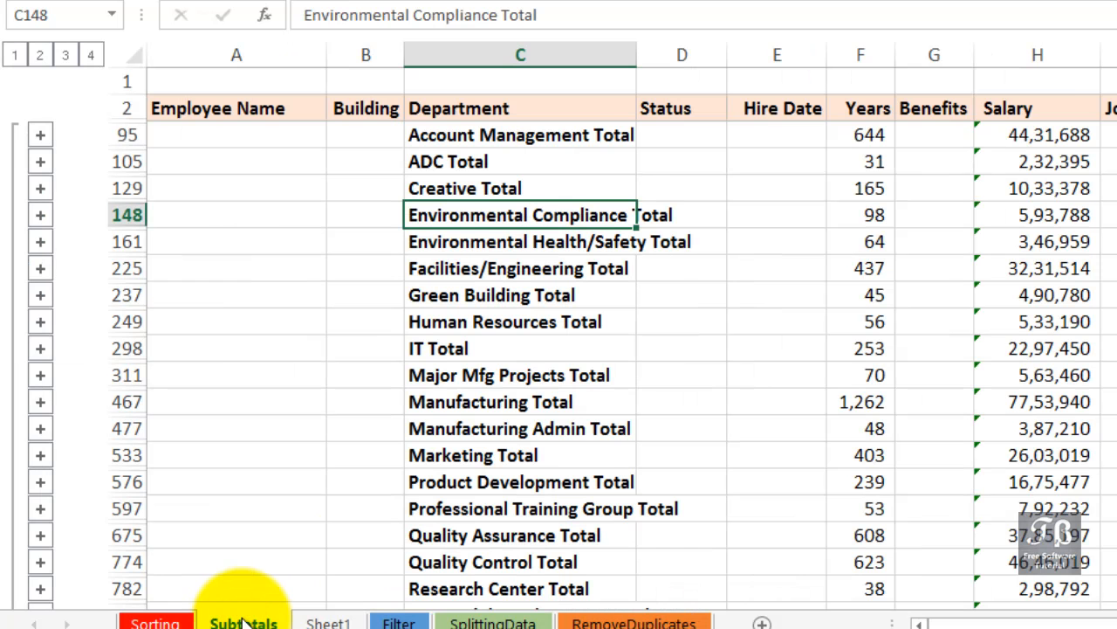
left_click(483, 109)
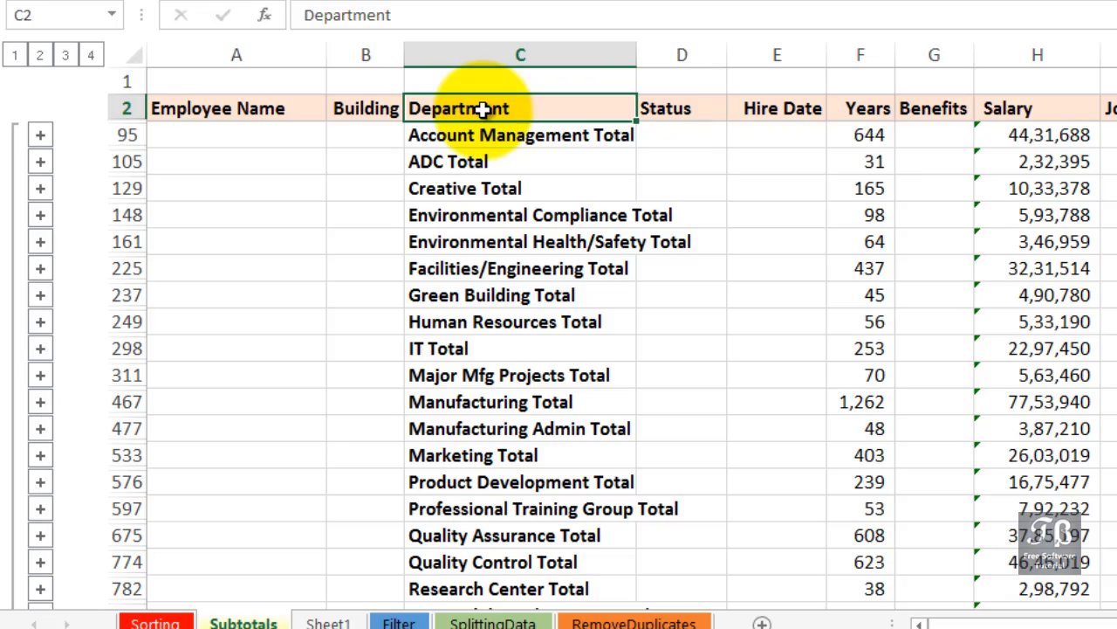
left_click_drag(485, 131, 934, 537)
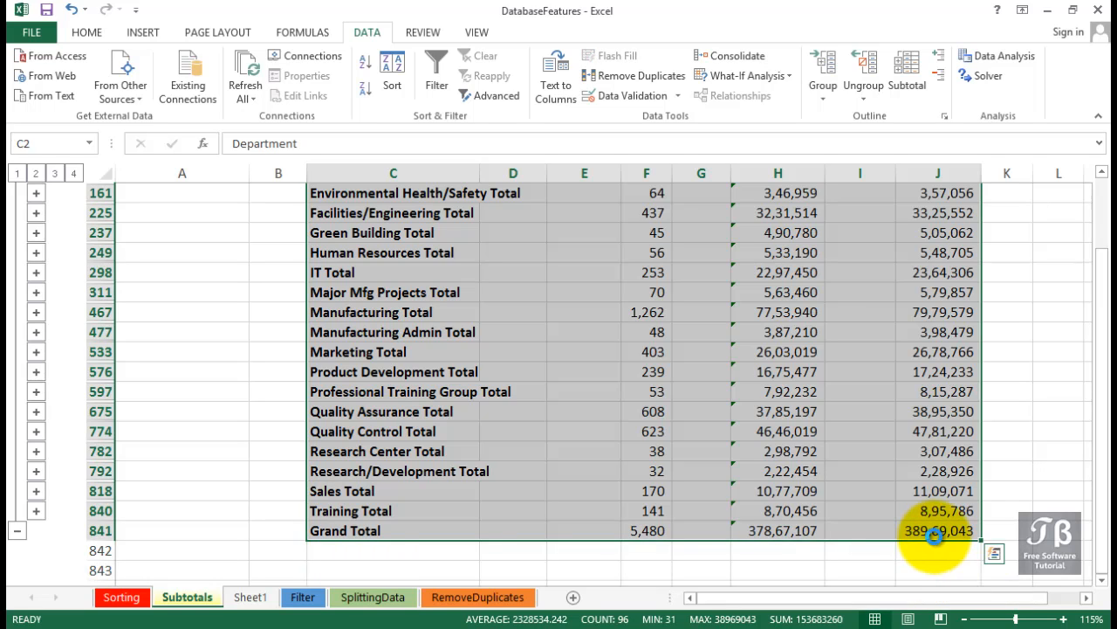
key("ctrl+c")
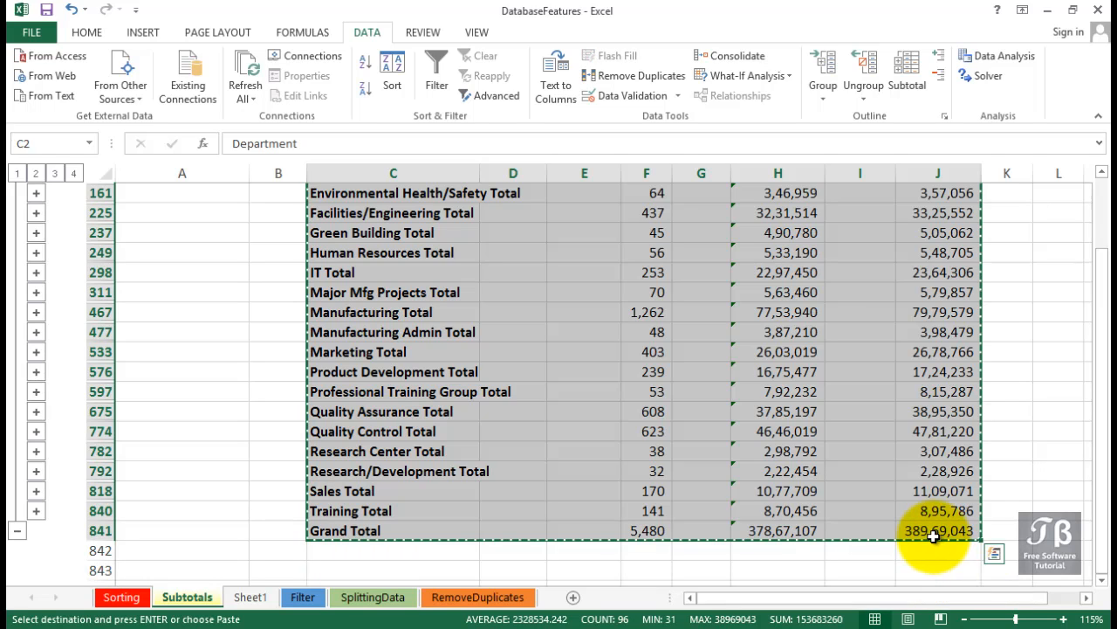
left_click(261, 602)
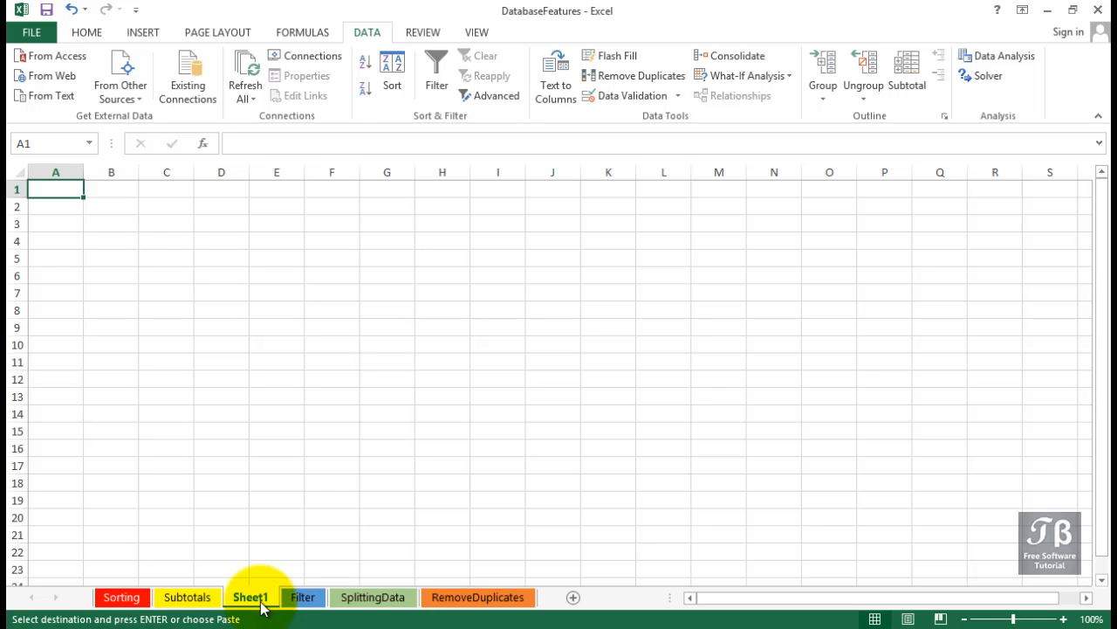
key("ctrl+v")
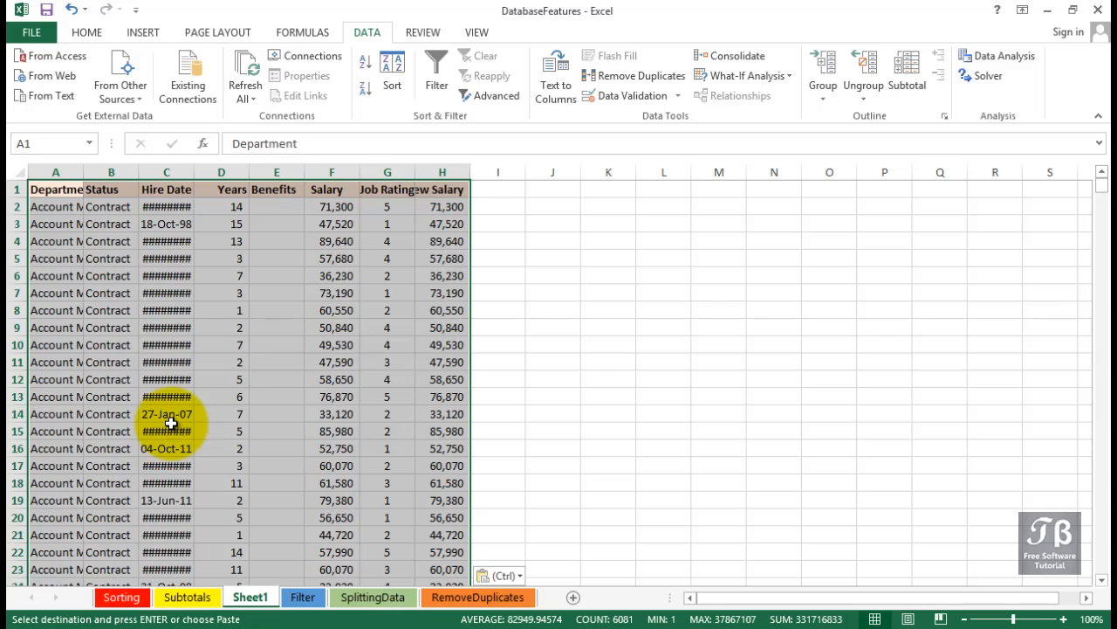
Look through the pasted rows on Sheet1 to check whether the collapsed detail rows were copied along with the totals.
scroll(171, 423, "down", 12)
scroll(171, 422, "down", 3)
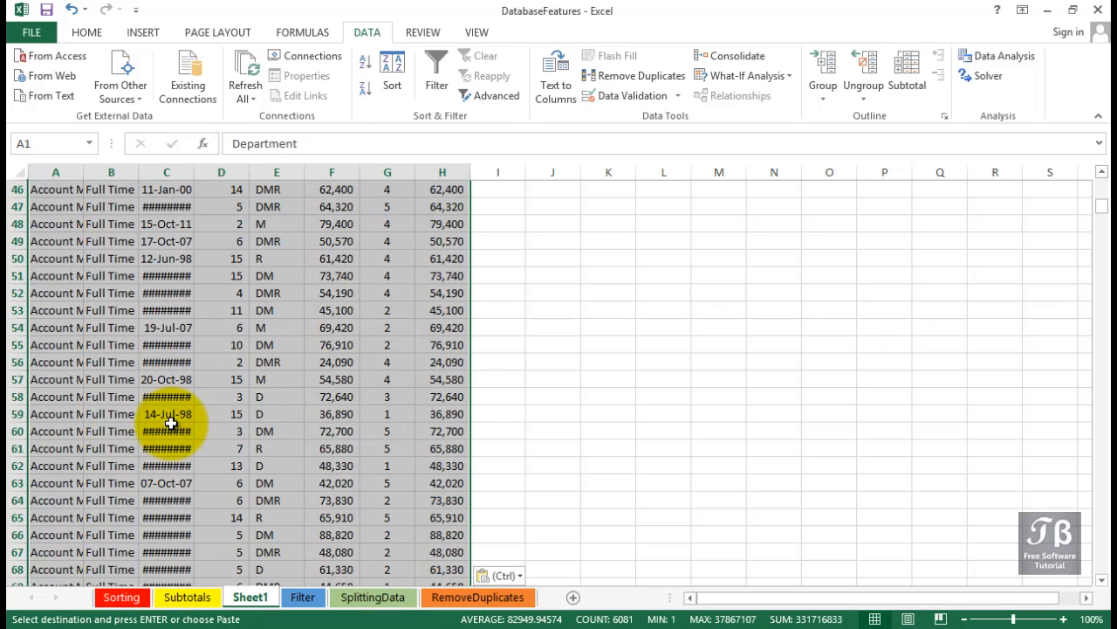
scroll(171, 423, "up", 10)
scroll(171, 422, "up", 5)
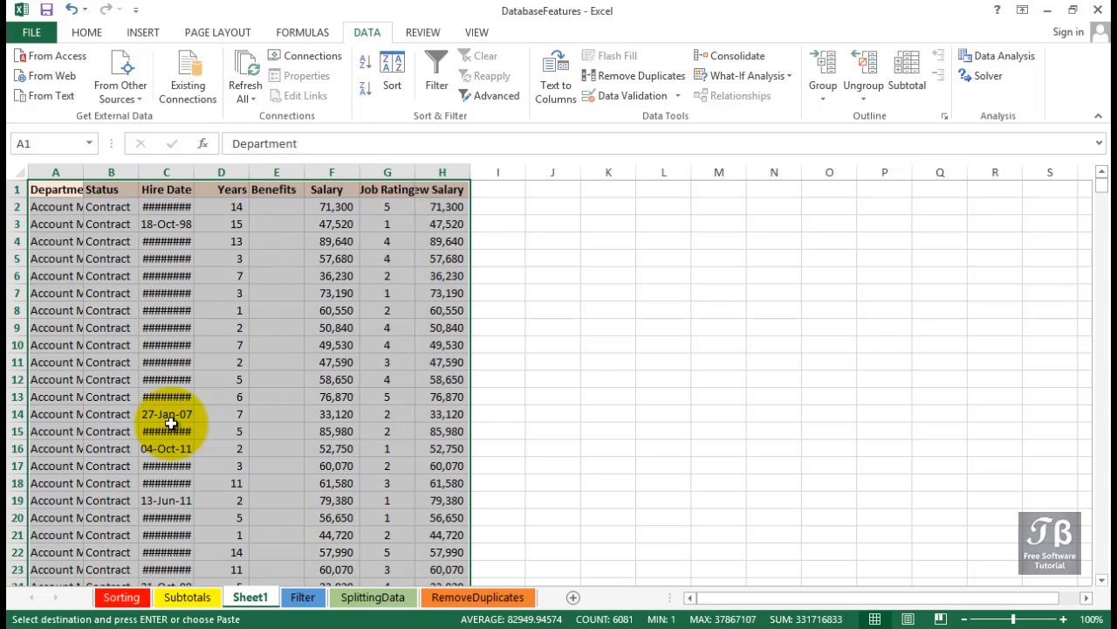
scroll(171, 423, "down", 20)
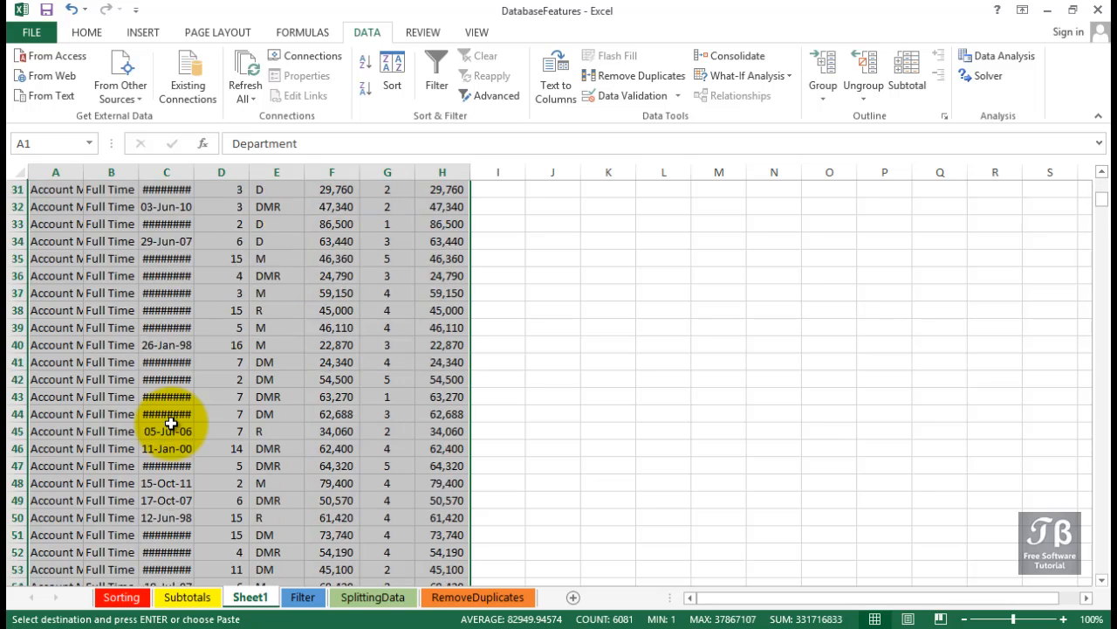
scroll(171, 423, "down", 7)
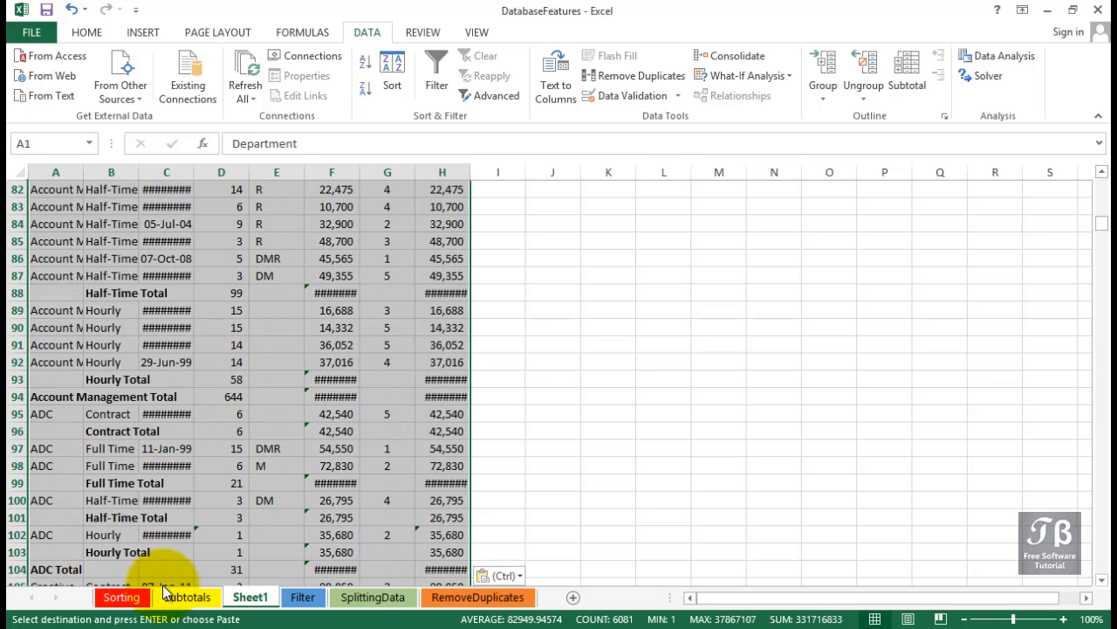
On the Subtotals sheet, restrict the selected department totals range to visible cells only using Go To Special.
left_click(187, 599)
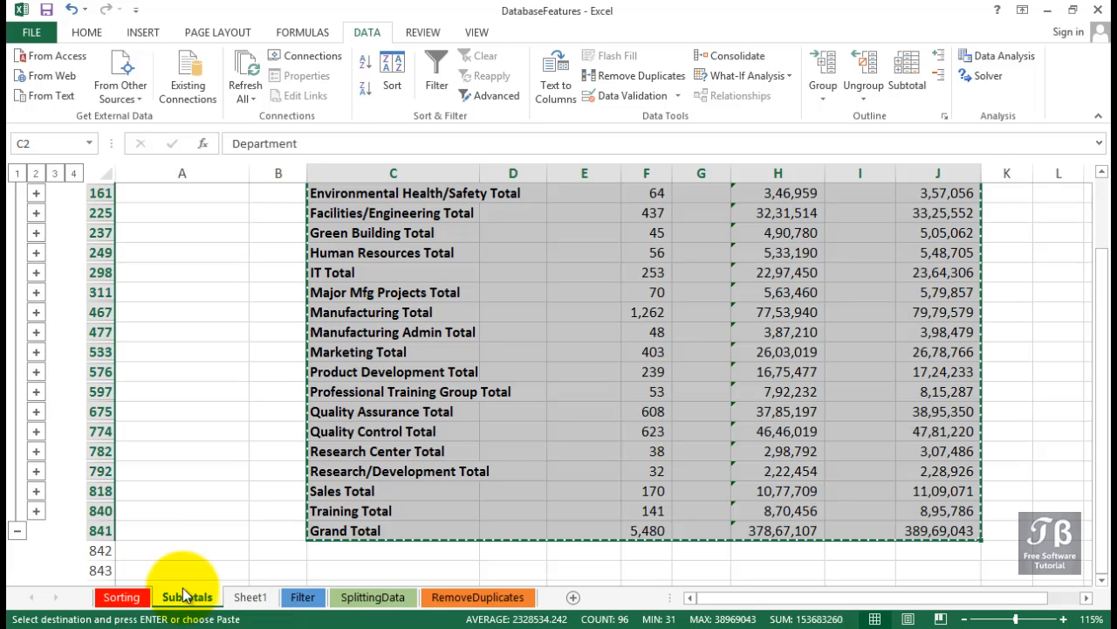
scroll(428, 455, "up", 2)
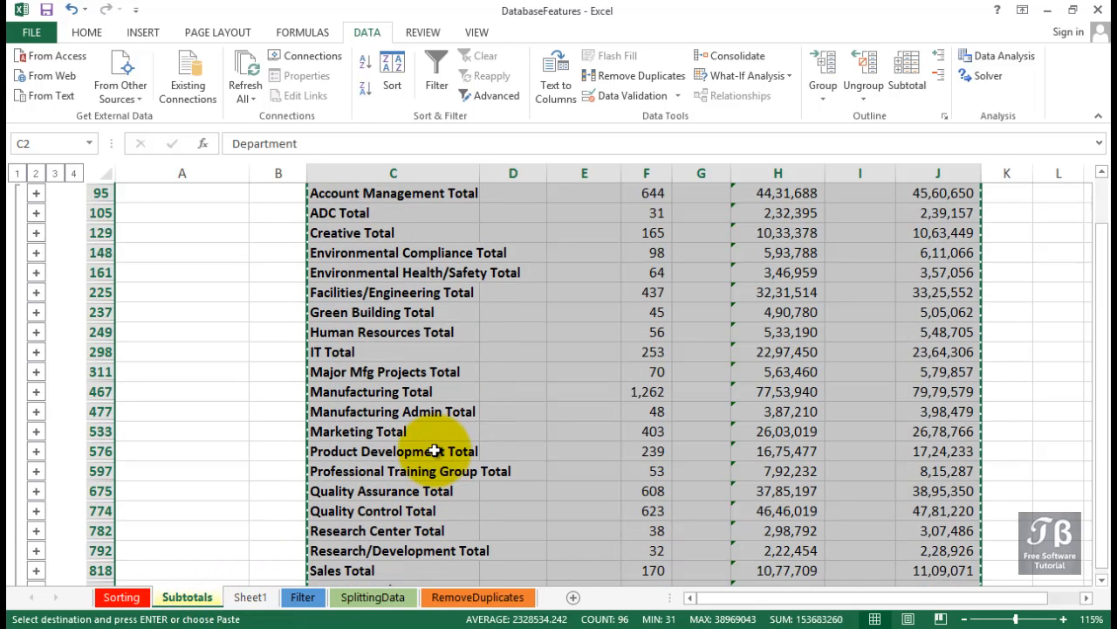
scroll(435, 451, "up", 1)
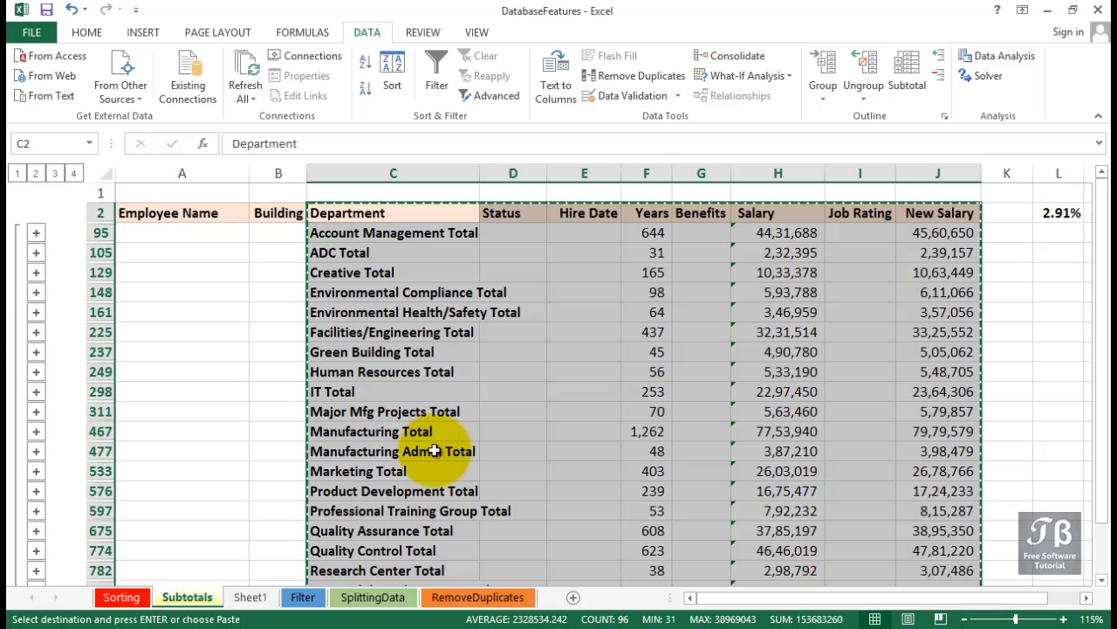
scroll(434, 450, "down", 3)
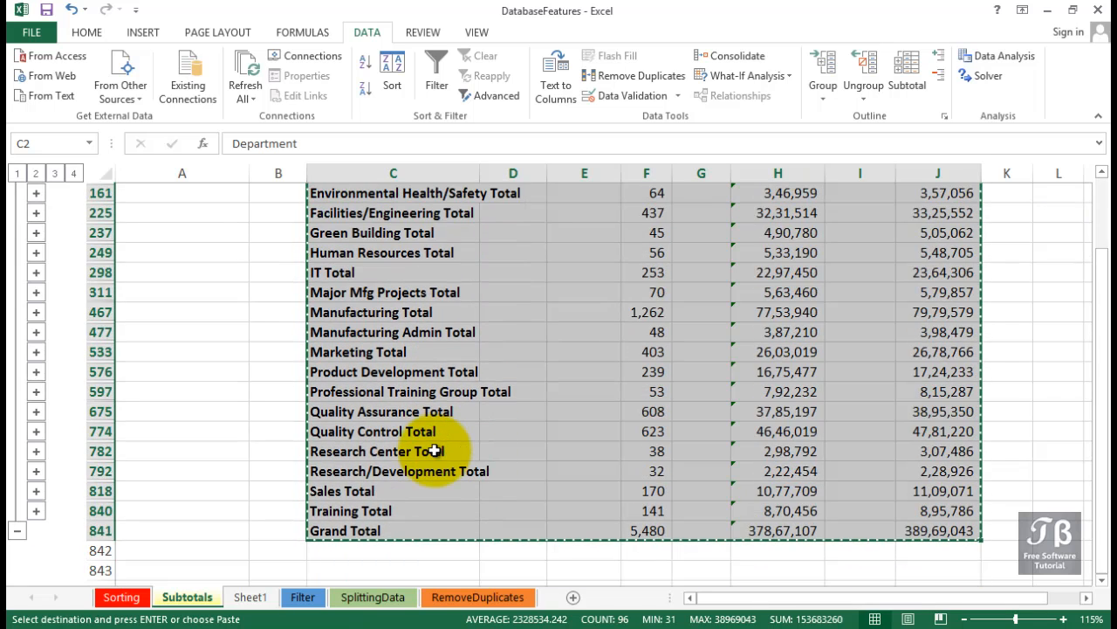
scroll(434, 450, "up", 2)
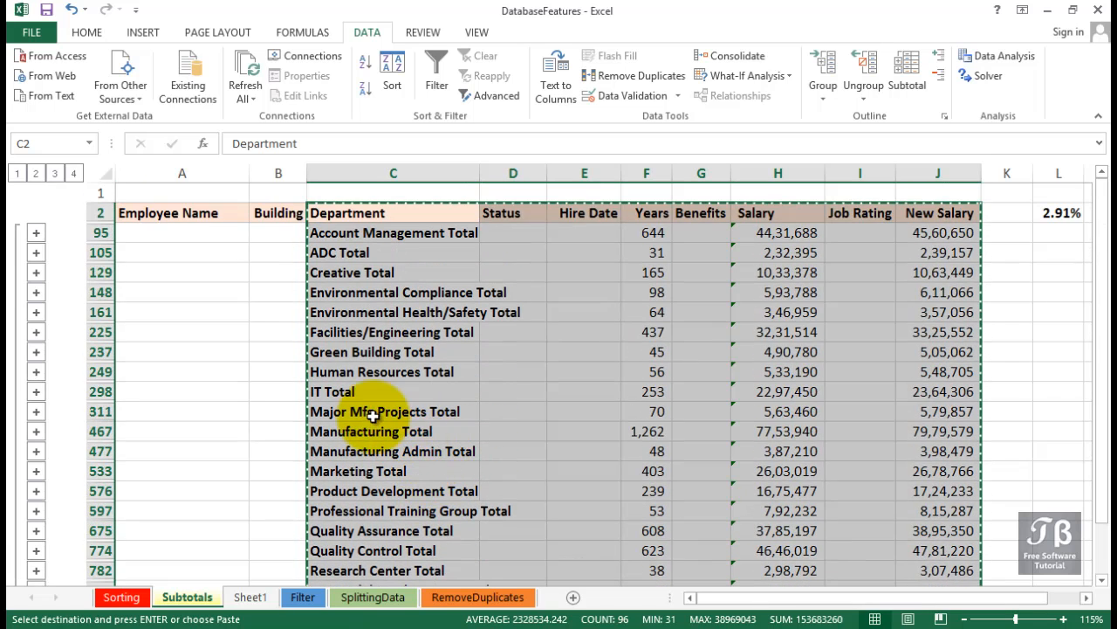
left_click(86, 33)
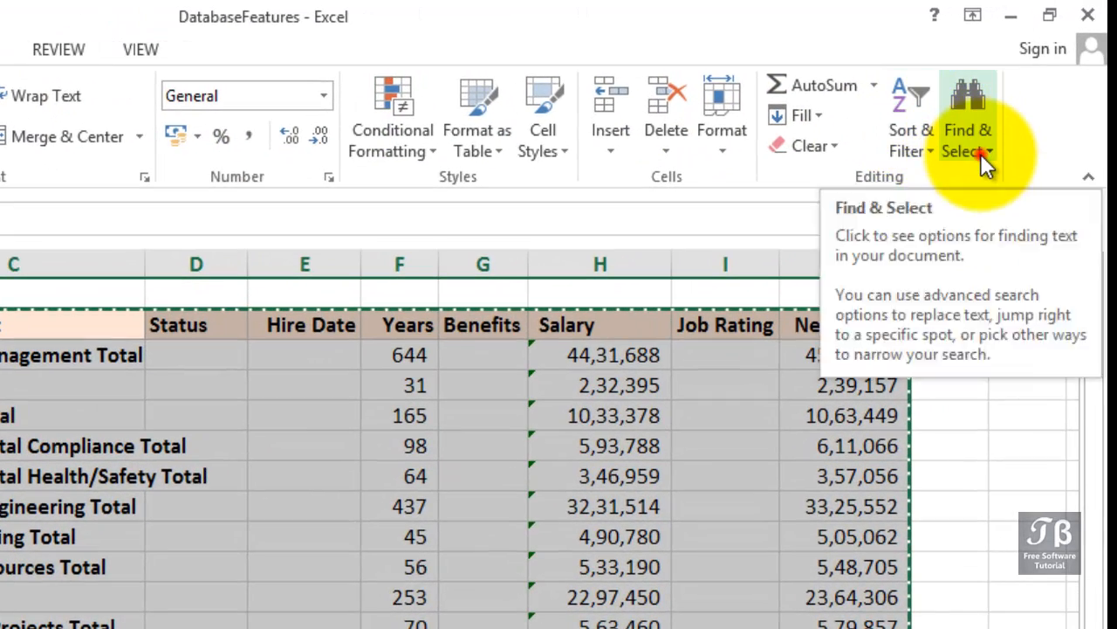
left_click(981, 152)
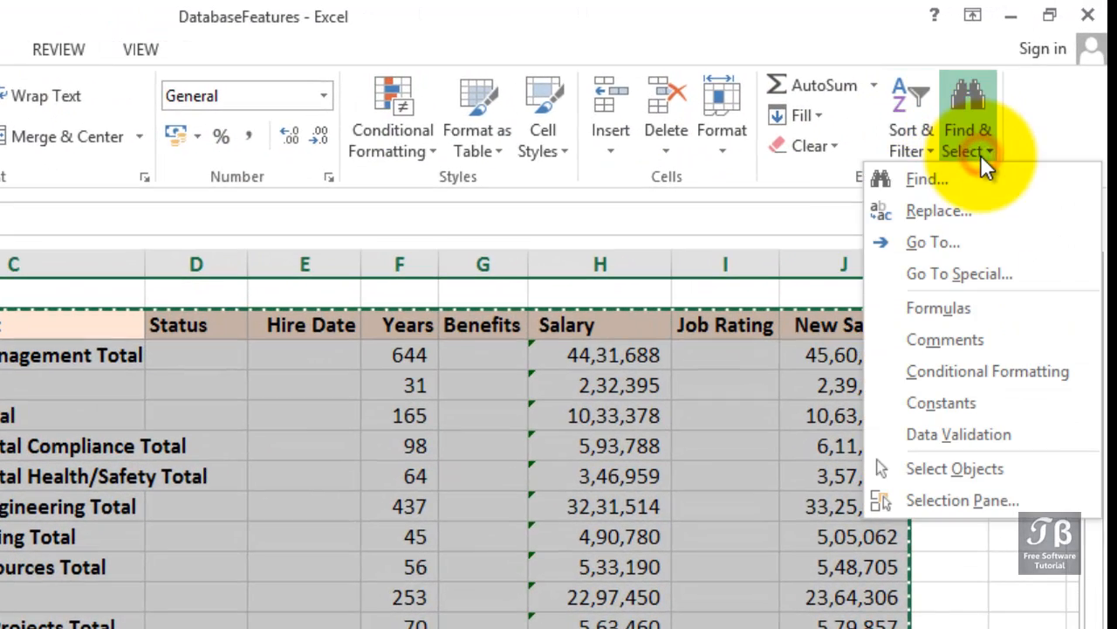
left_click(987, 272)
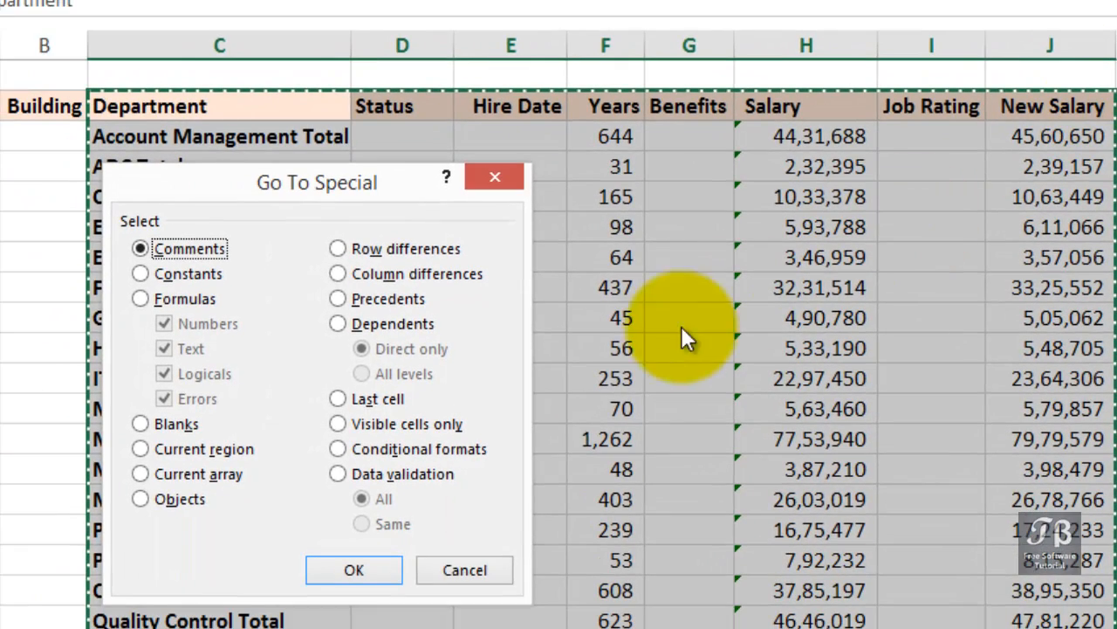
left_click(404, 424)
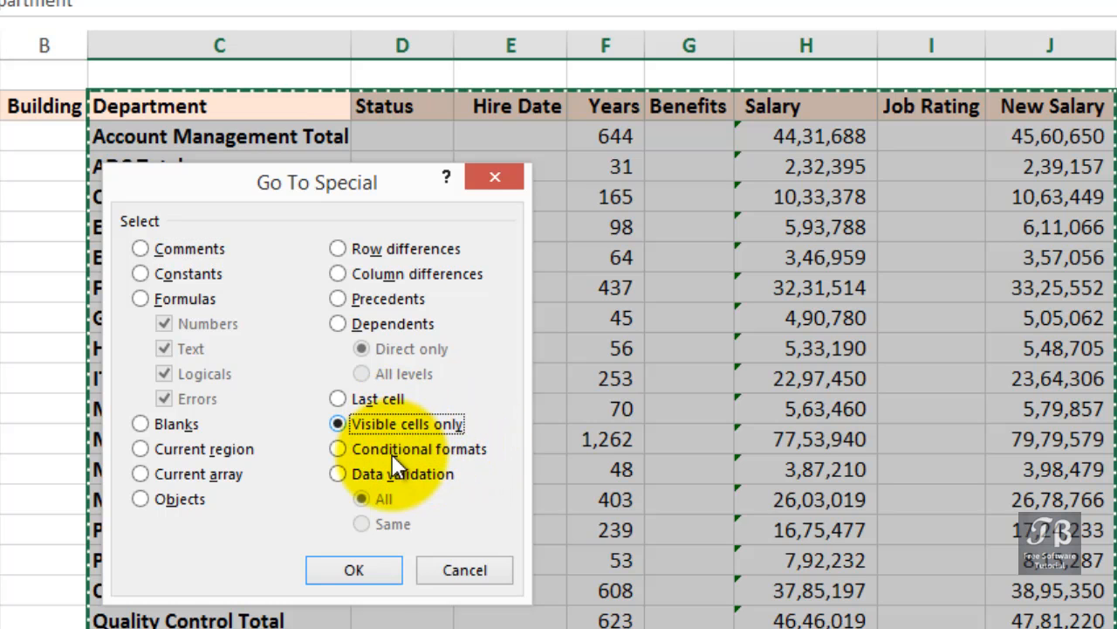
left_click(357, 570)
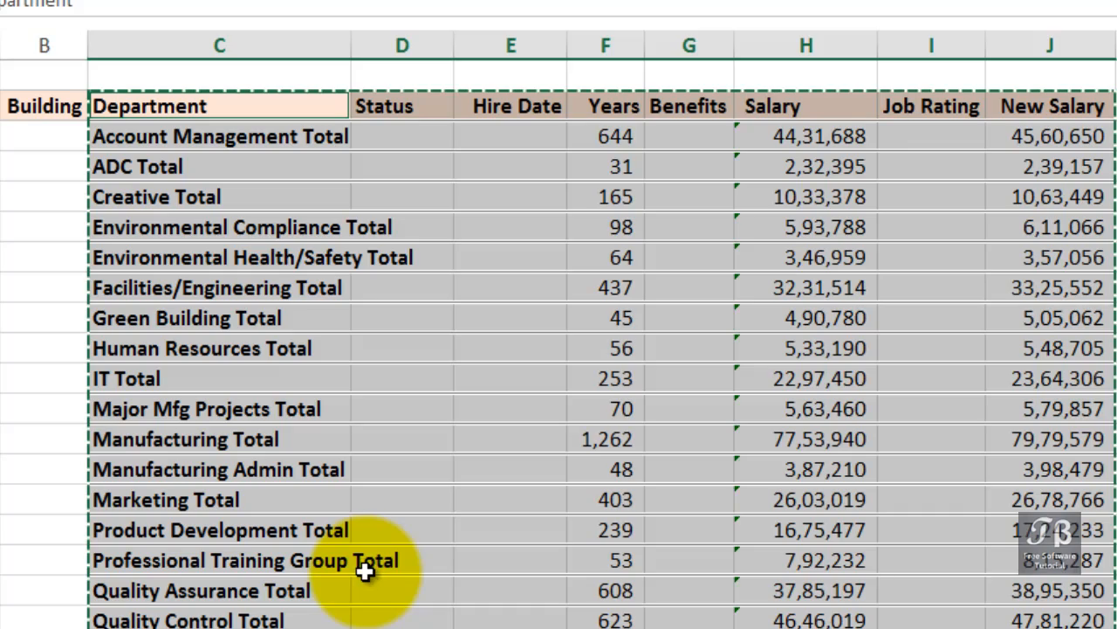
Copy the visible department total cells and paste them into Sheet1 starting at cell J2.
key("ctrl+c")
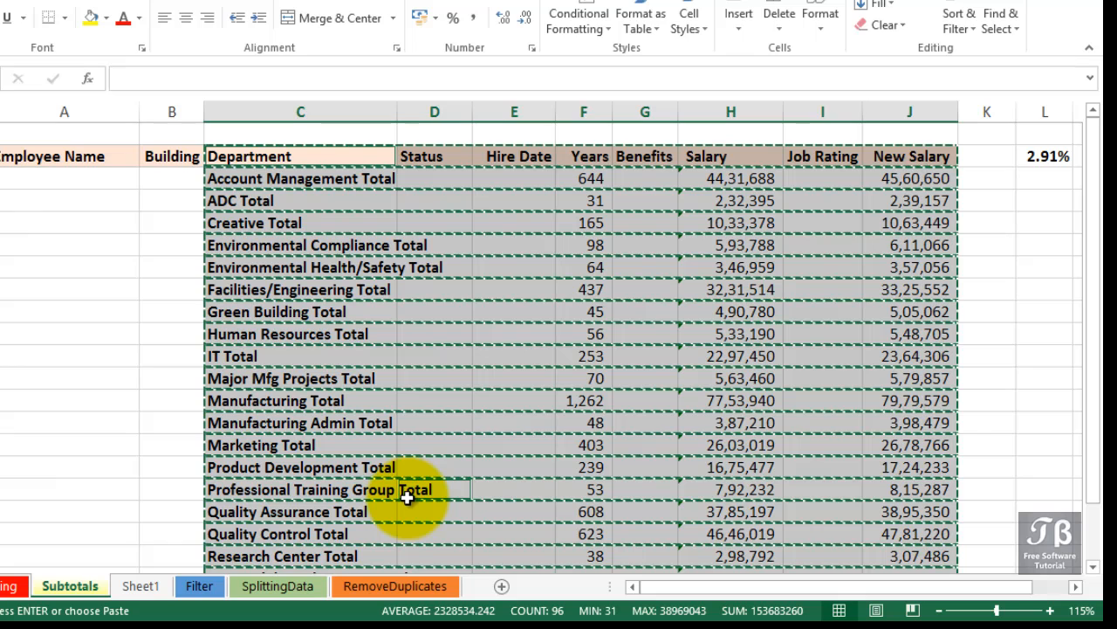
scroll(404, 494, "down", 3)
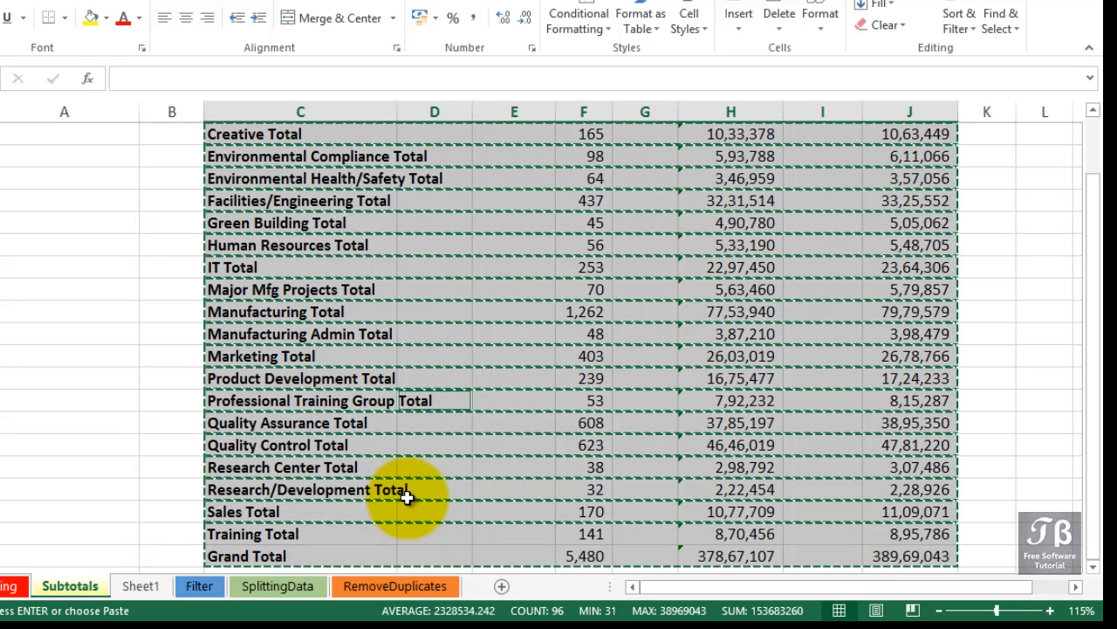
left_click(141, 588)
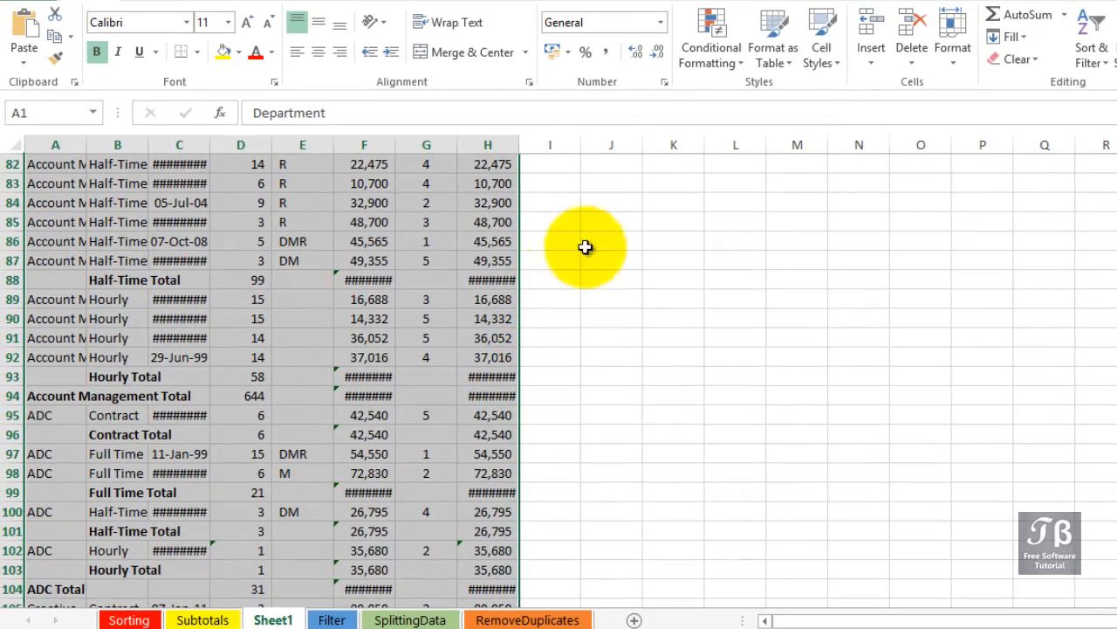
left_click(483, 191)
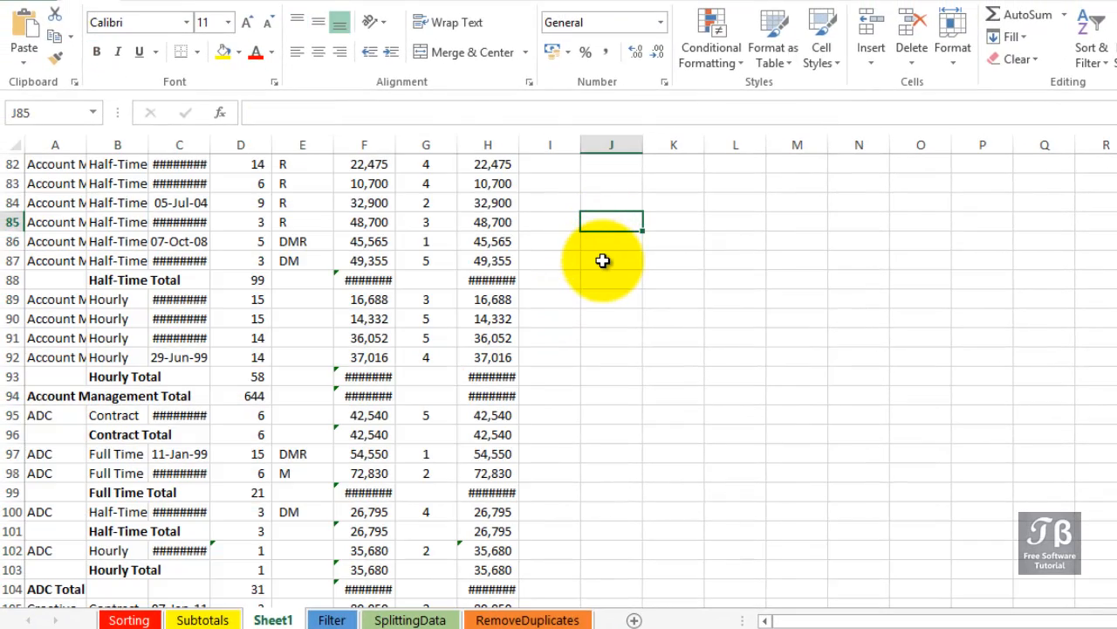
scroll(603, 260, "up", 20)
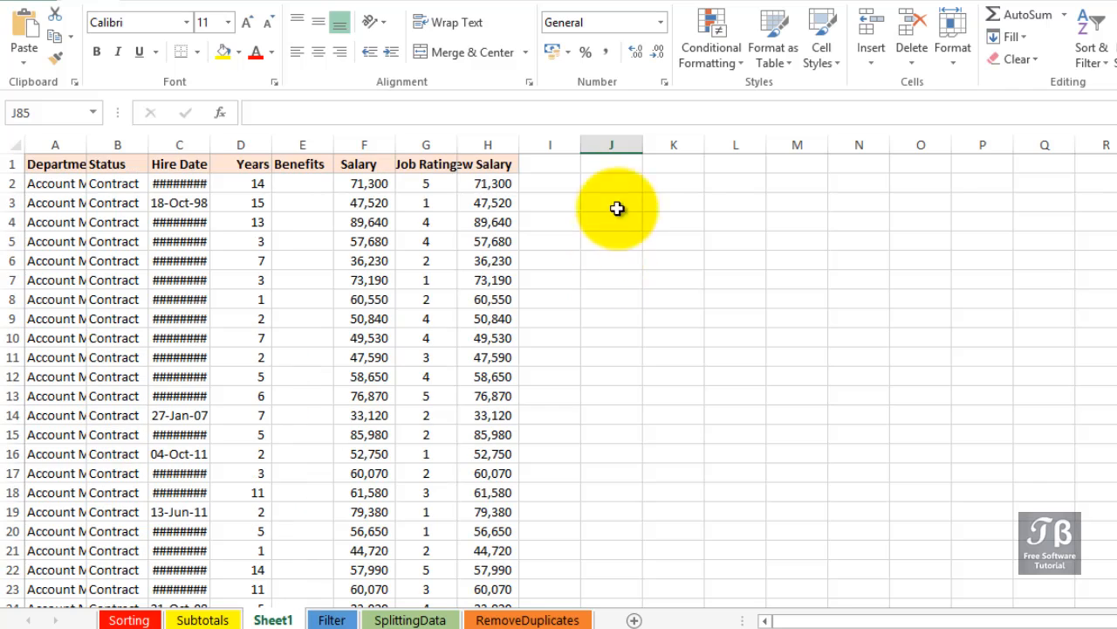
left_click(618, 180)
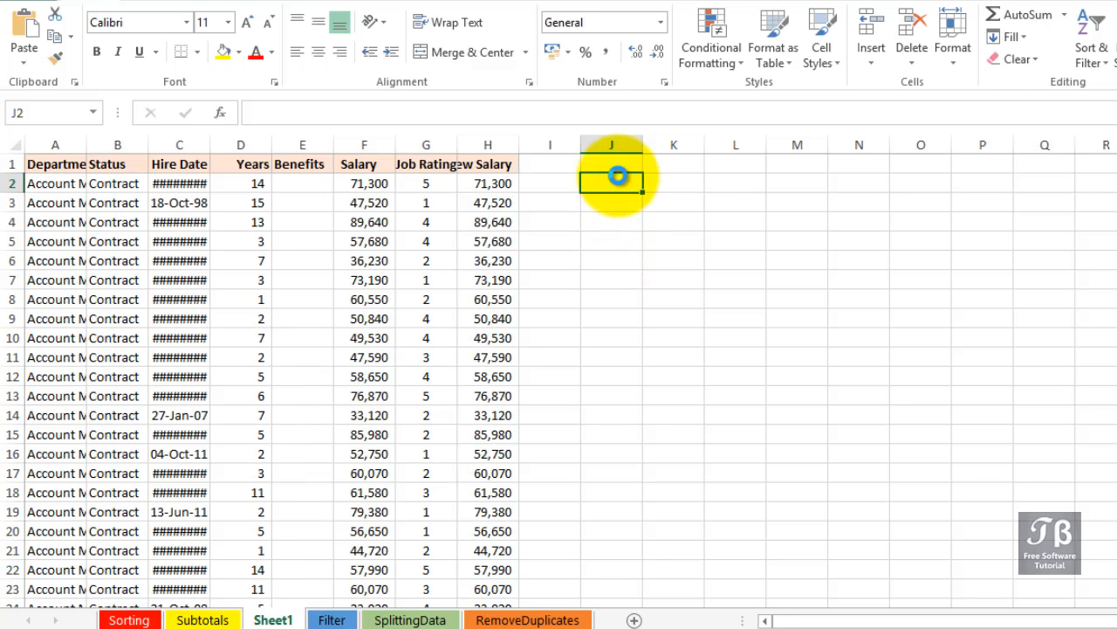
key("ctrl+v")
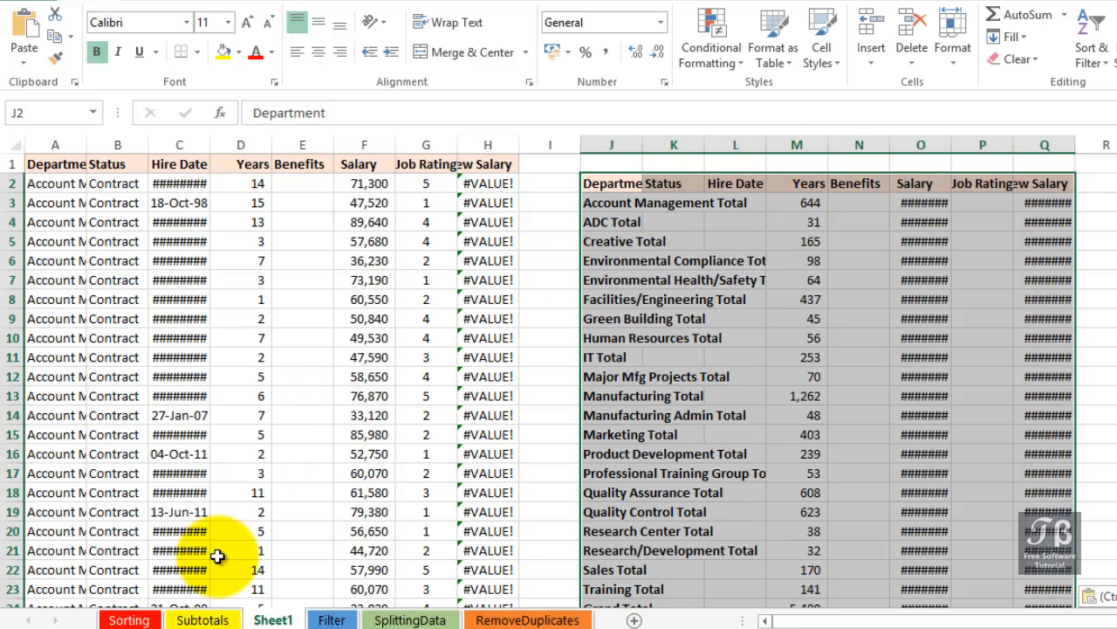
Return to the Subtotals sheet, clear the copy marquee and select the Manufacturing Admin Total cell.
left_click(203, 619)
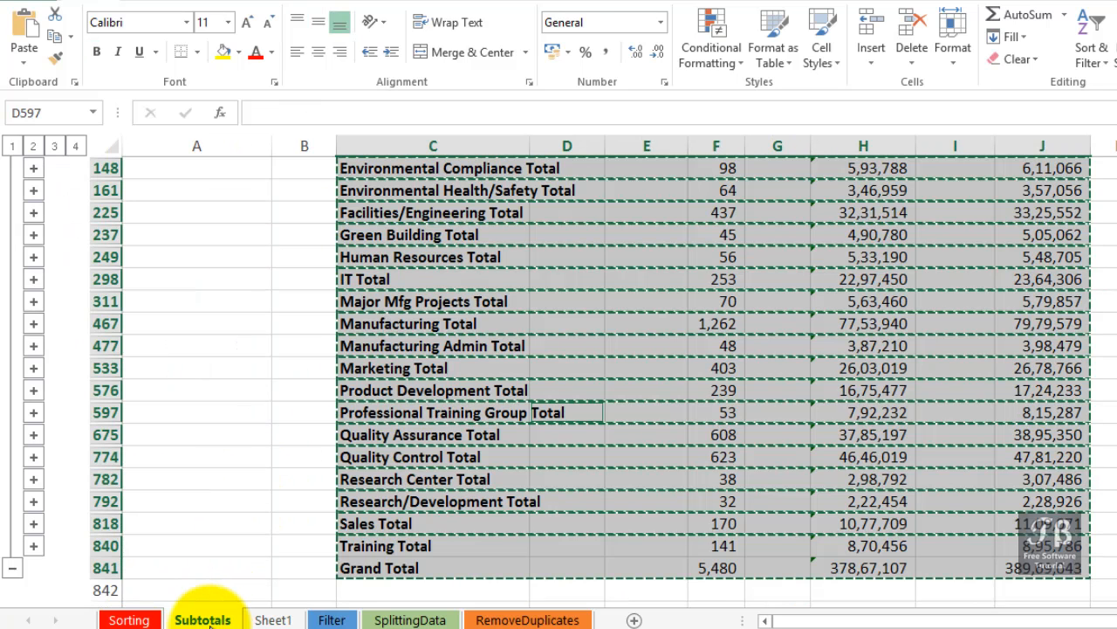
left_click(303, 347)
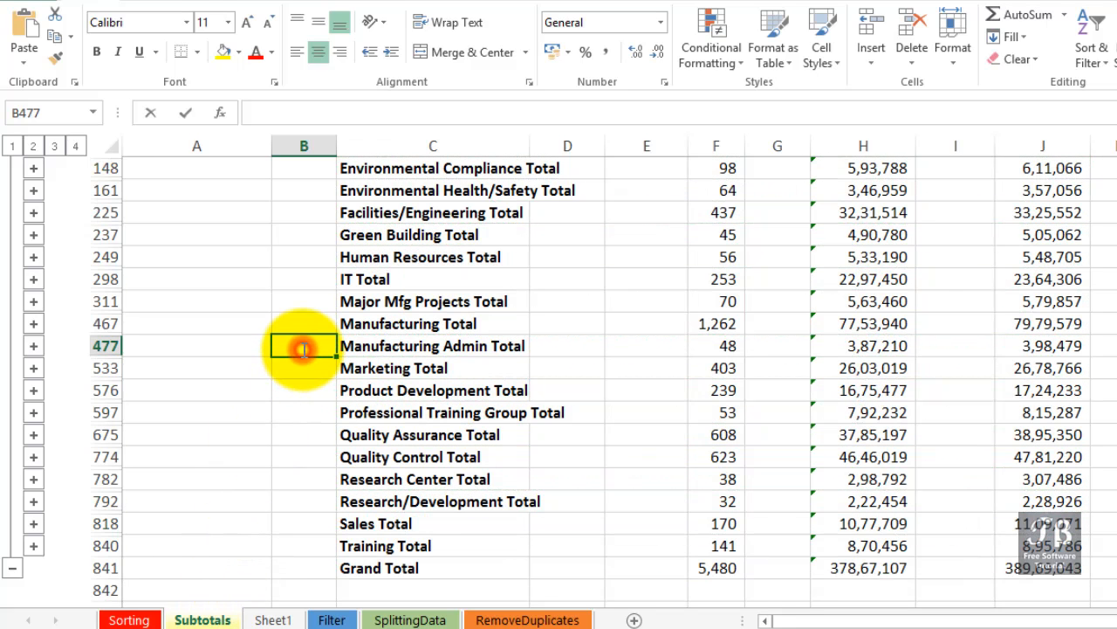
double_click(303, 348)
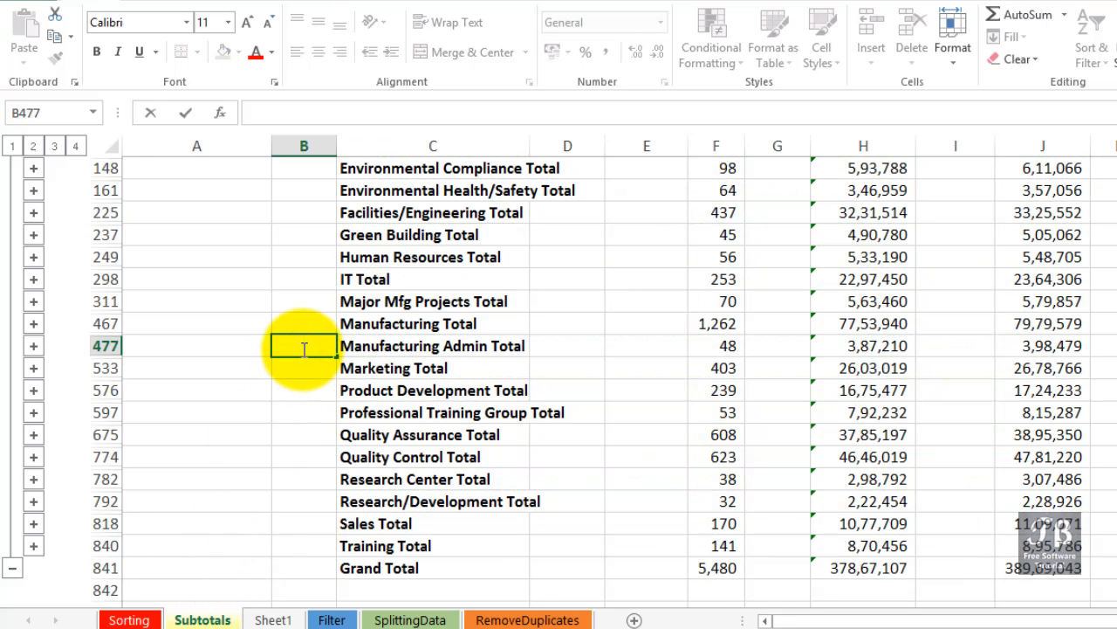
left_click(348, 347)
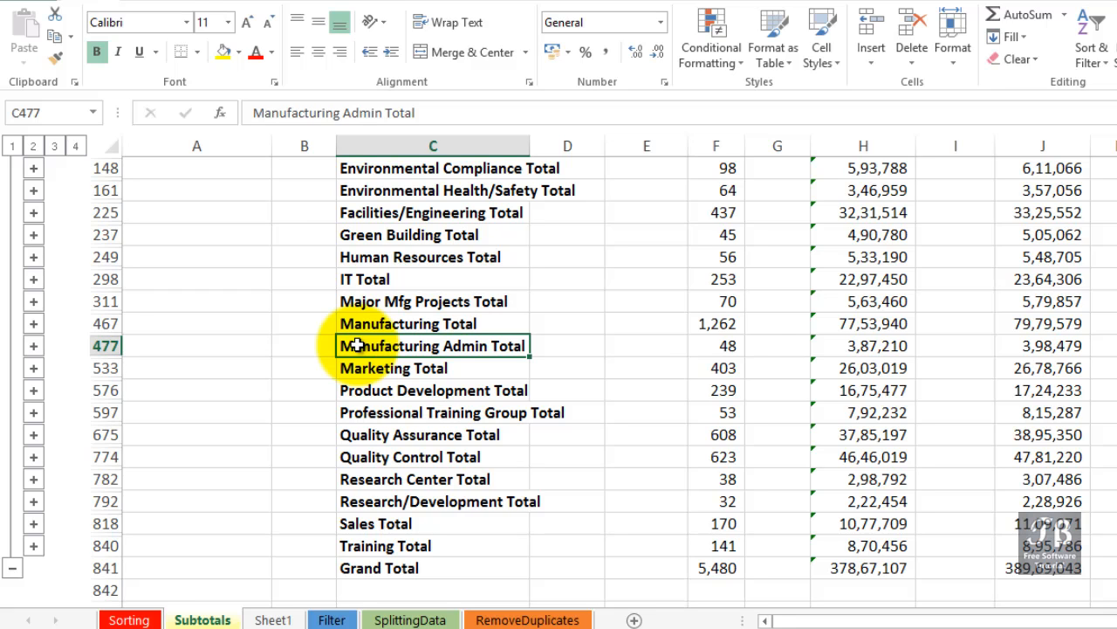
Expand the outline to level 3 for the status totals and further to level 4 for all employee rows.
left_click(56, 146)
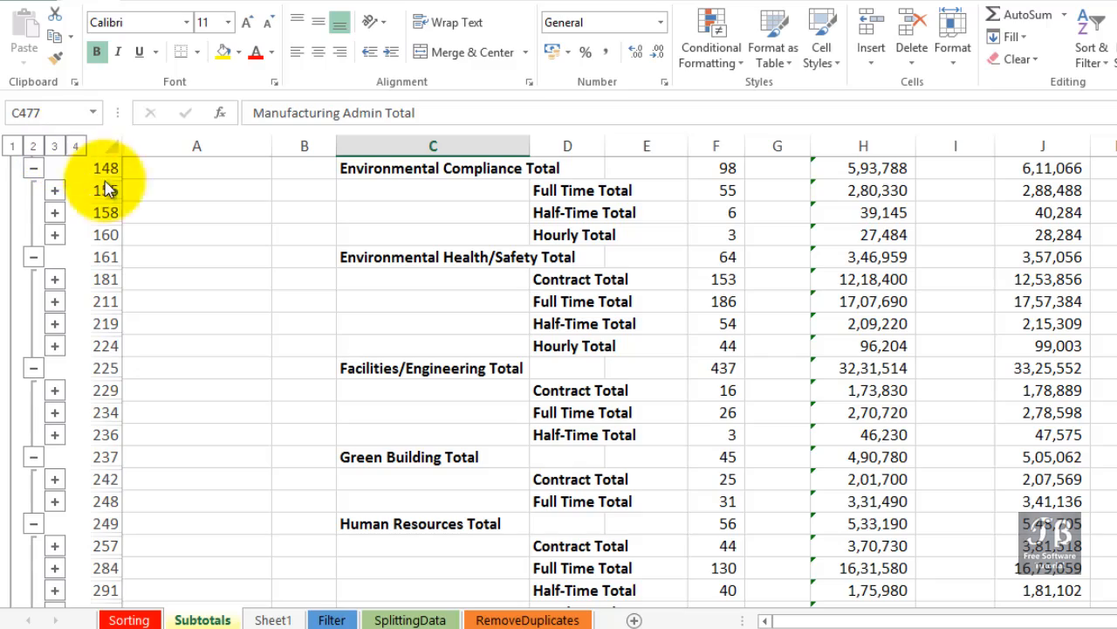
left_click(75, 145)
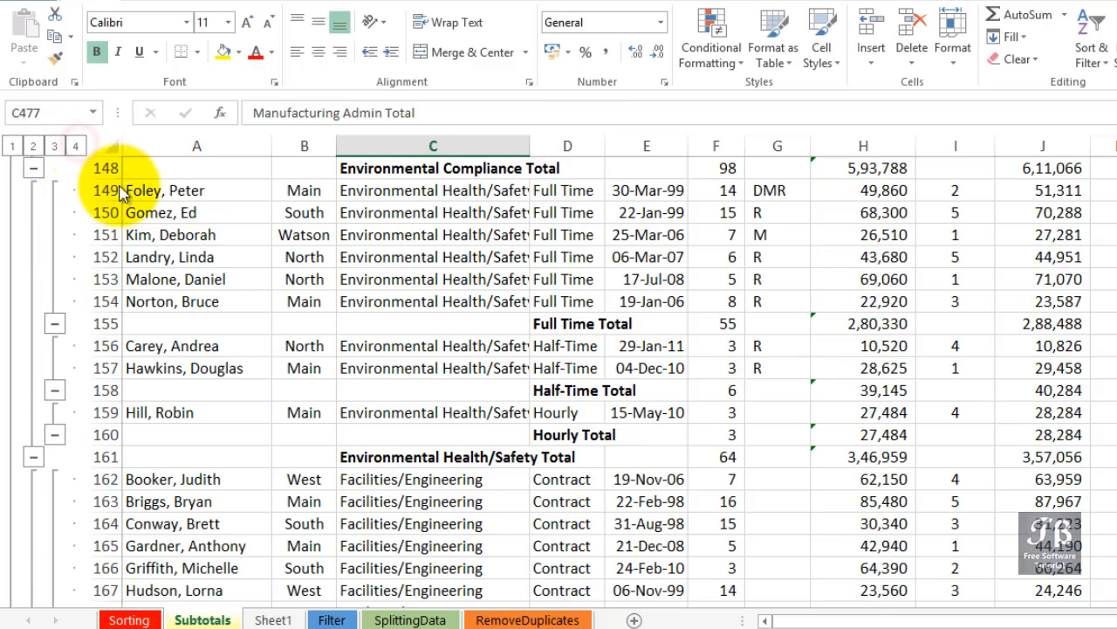
scroll(265, 315, "up", 11)
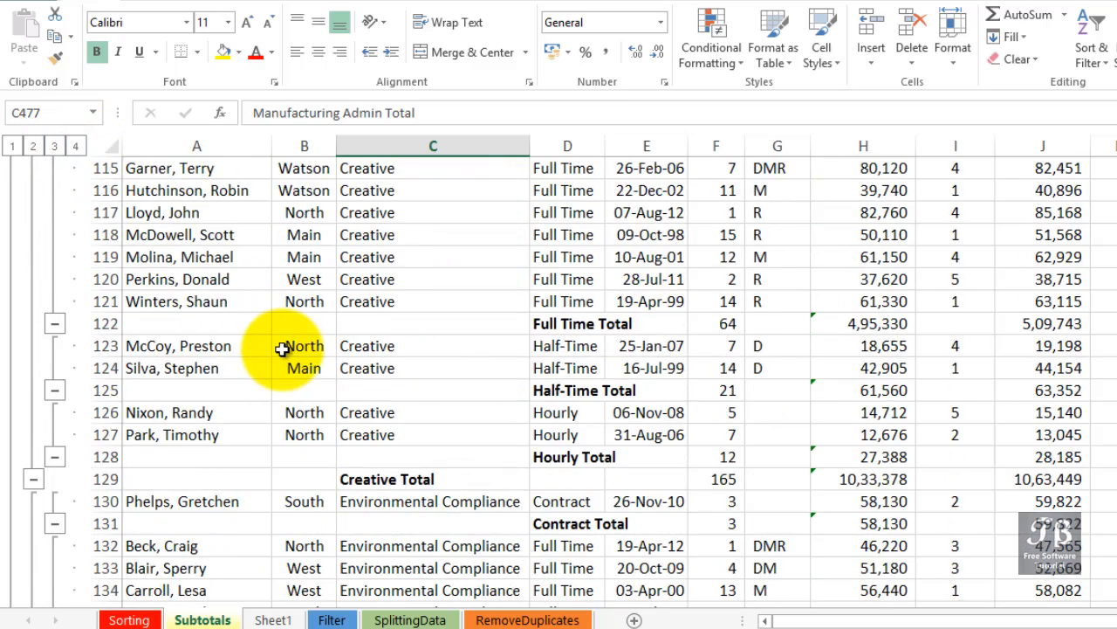
scroll(282, 349, "up", 20)
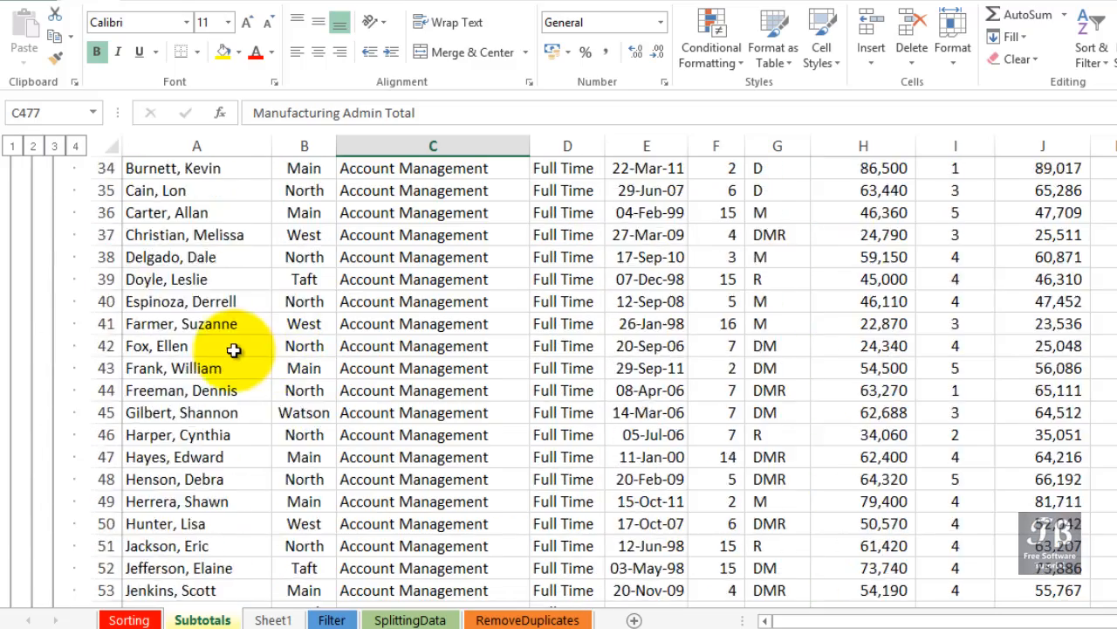
Hide the outline symbols beside the employee list on the Subtotals sheet and display them again.
scroll(234, 350, "up", 11)
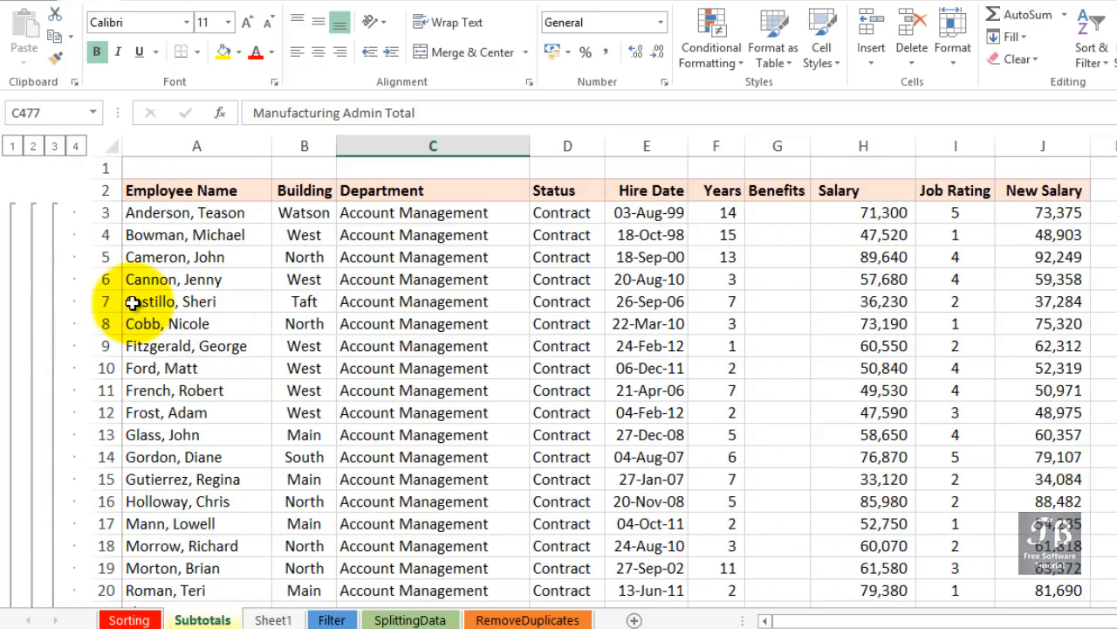
key("ctrl+8")
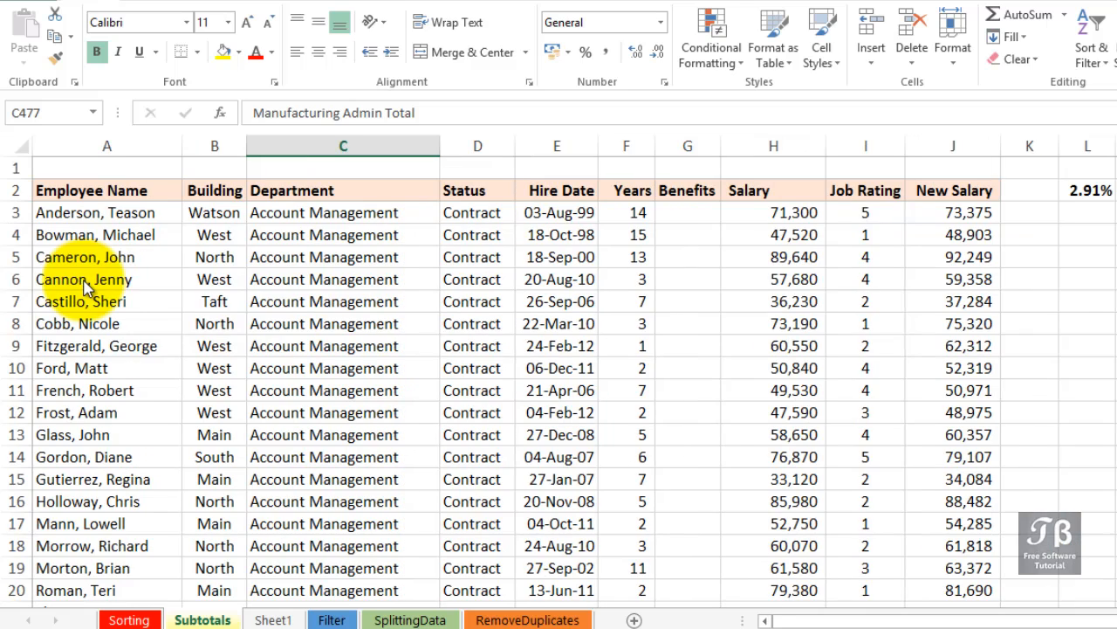
key("ctrl+8")
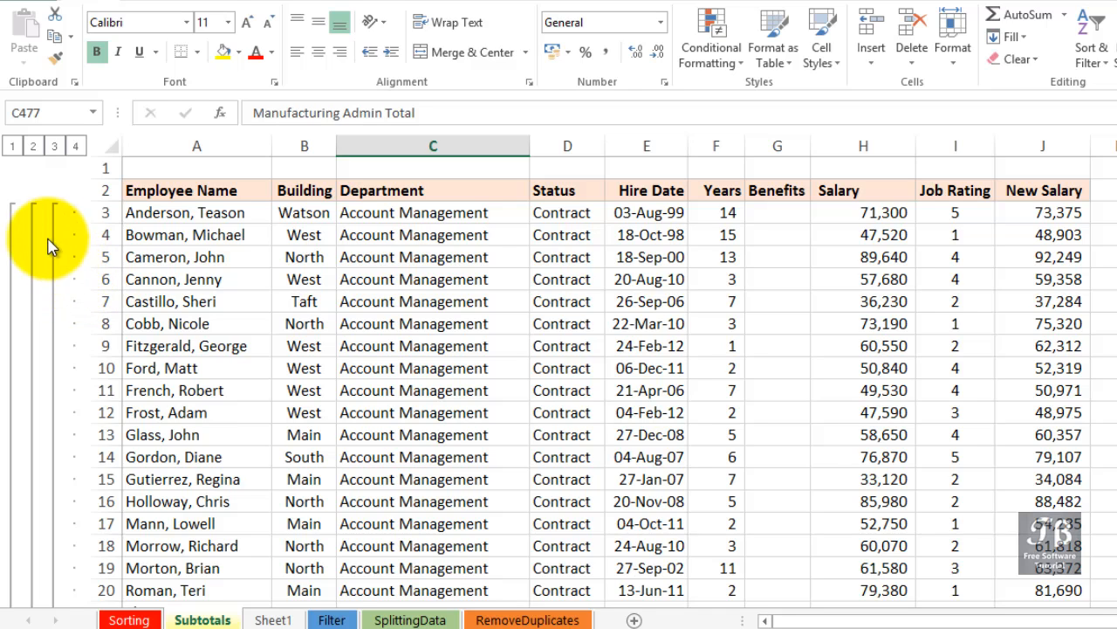
Collapse the outline to level 2 and review the department totals down to the Grand Total row.
left_click(34, 148)
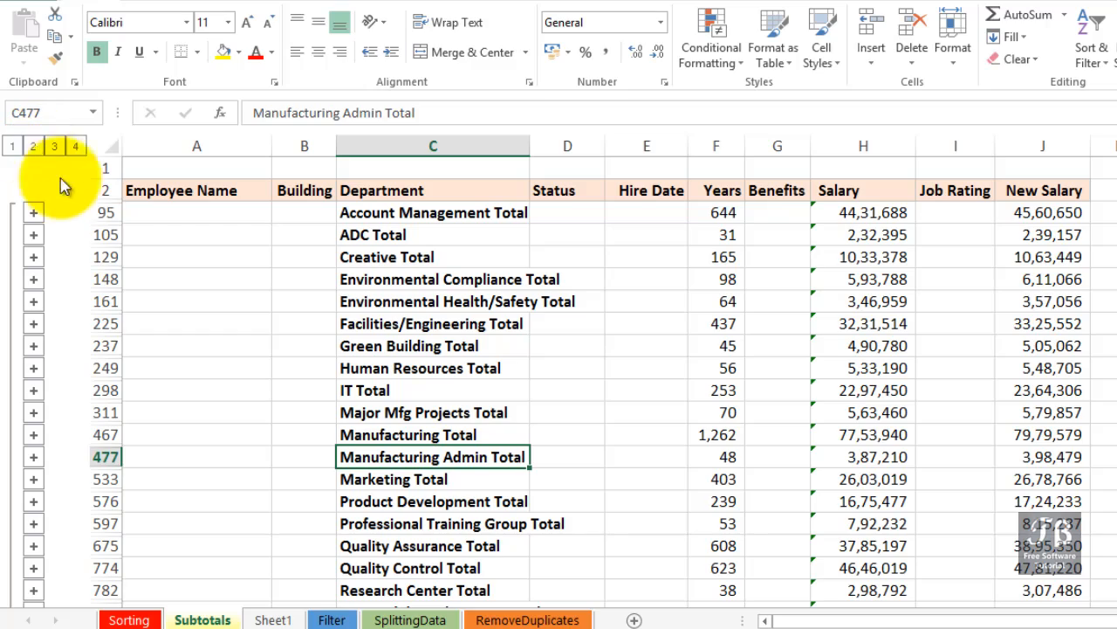
scroll(353, 463, "down", 2)
scroll(353, 462, "down", 2)
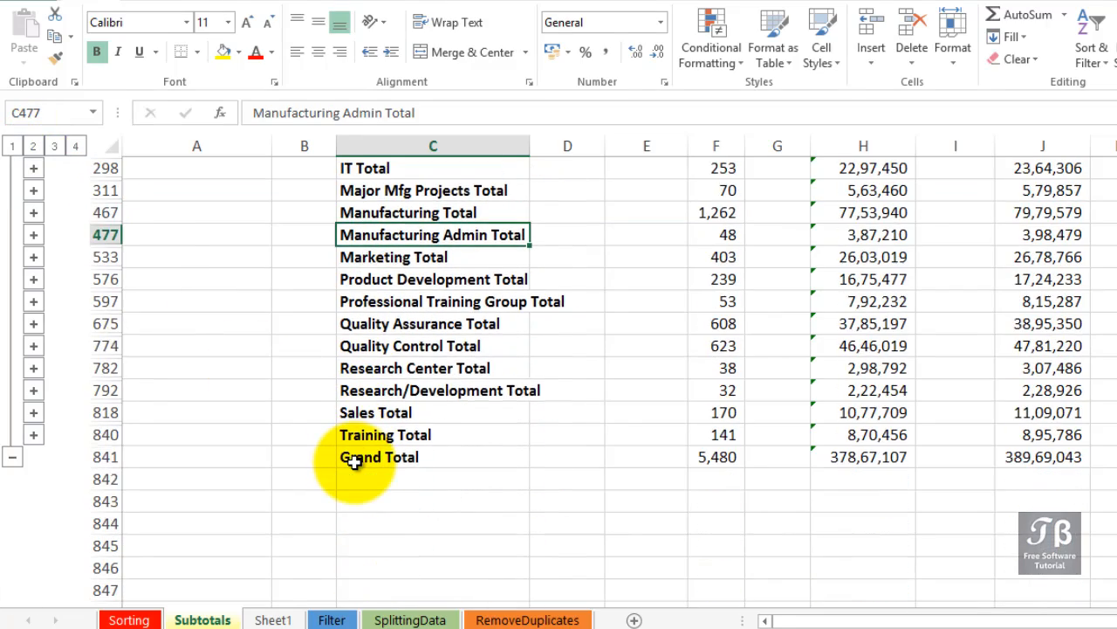
scroll(354, 463, "up", 4)
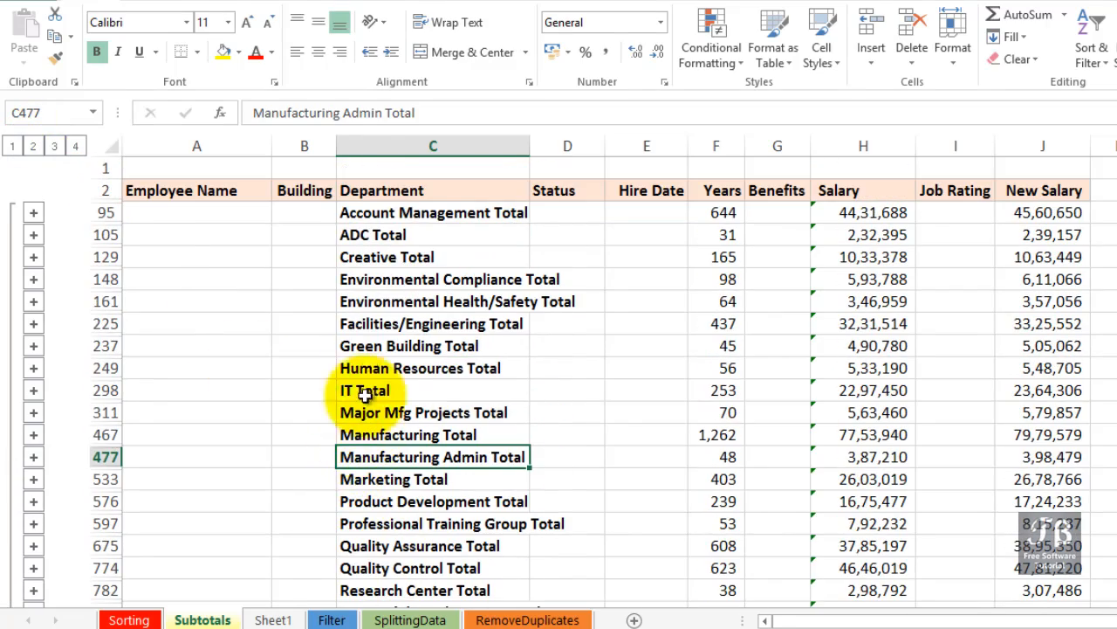
Select the ADC Total cell, expand only that department's group to view its detail rows, and collapse it again.
left_click(375, 237)
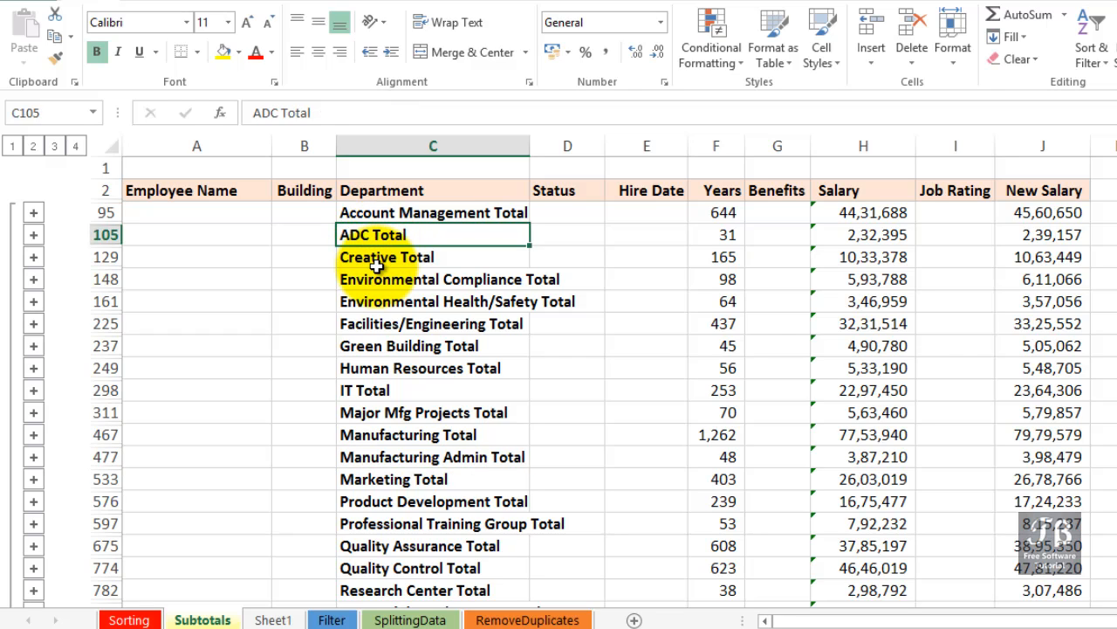
left_click(35, 236)
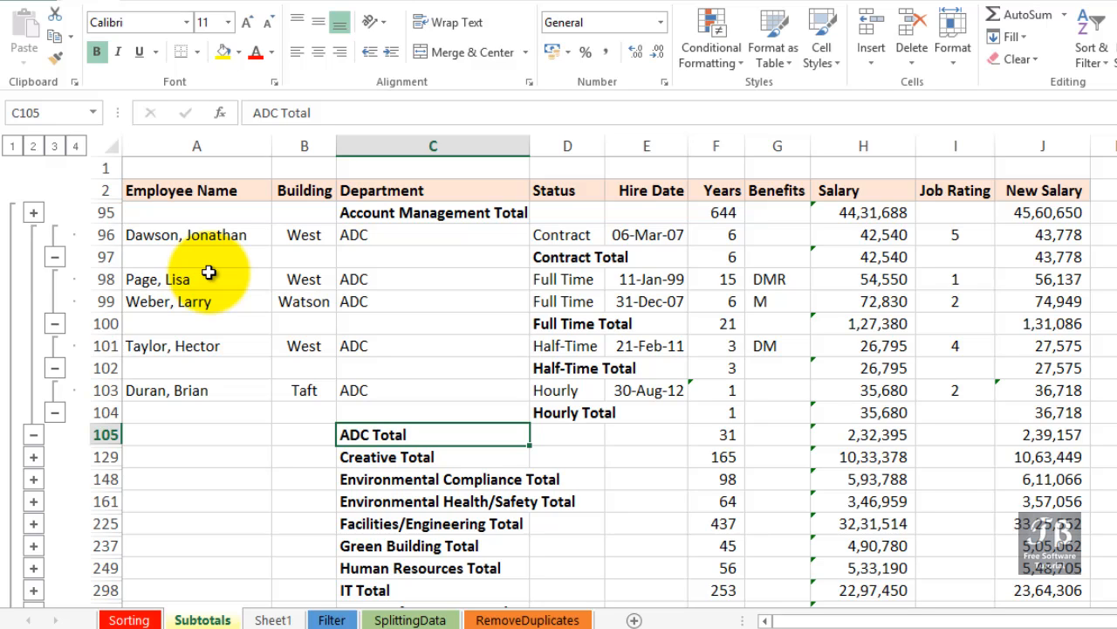
left_click(34, 437)
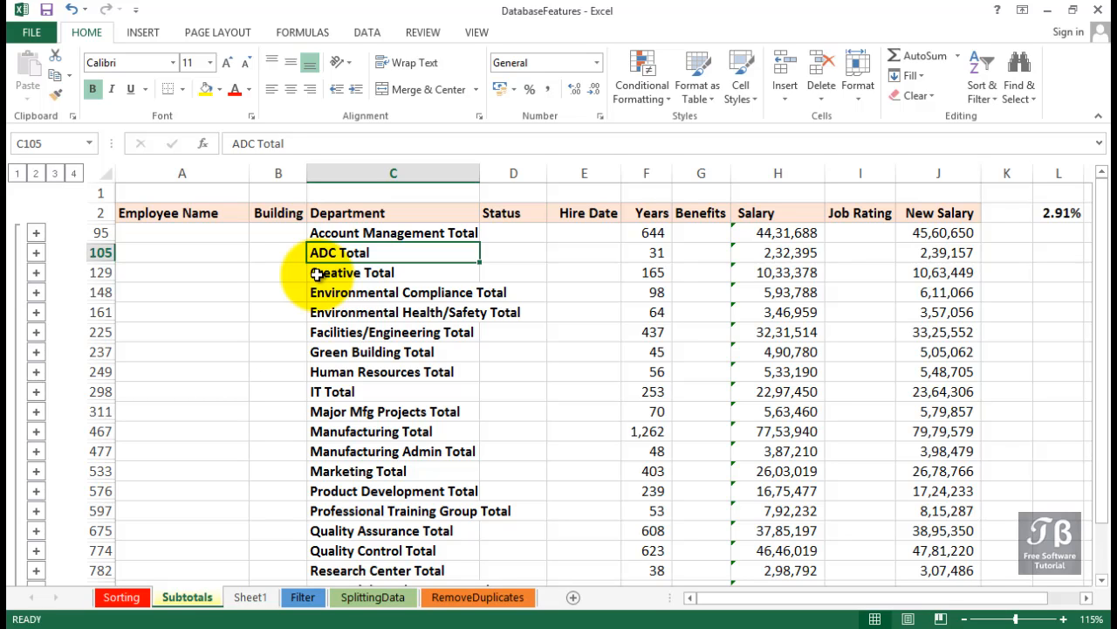
Remove all subtotals from the employee list using the Subtotal command and check the restored rows.
left_click(367, 35)
left_click(907, 87)
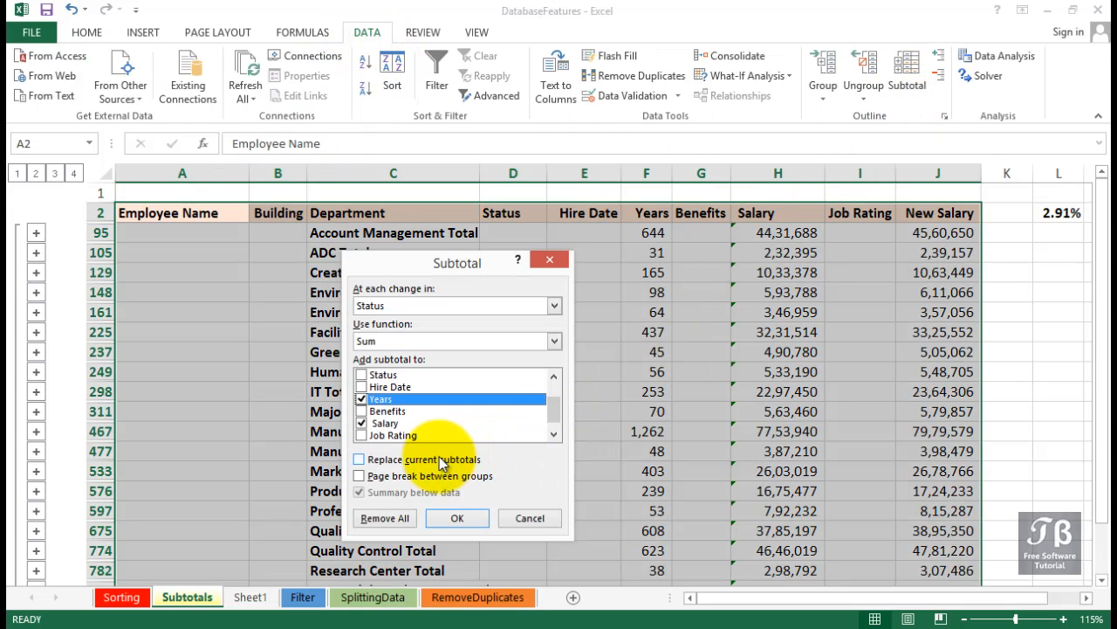
left_click(384, 517)
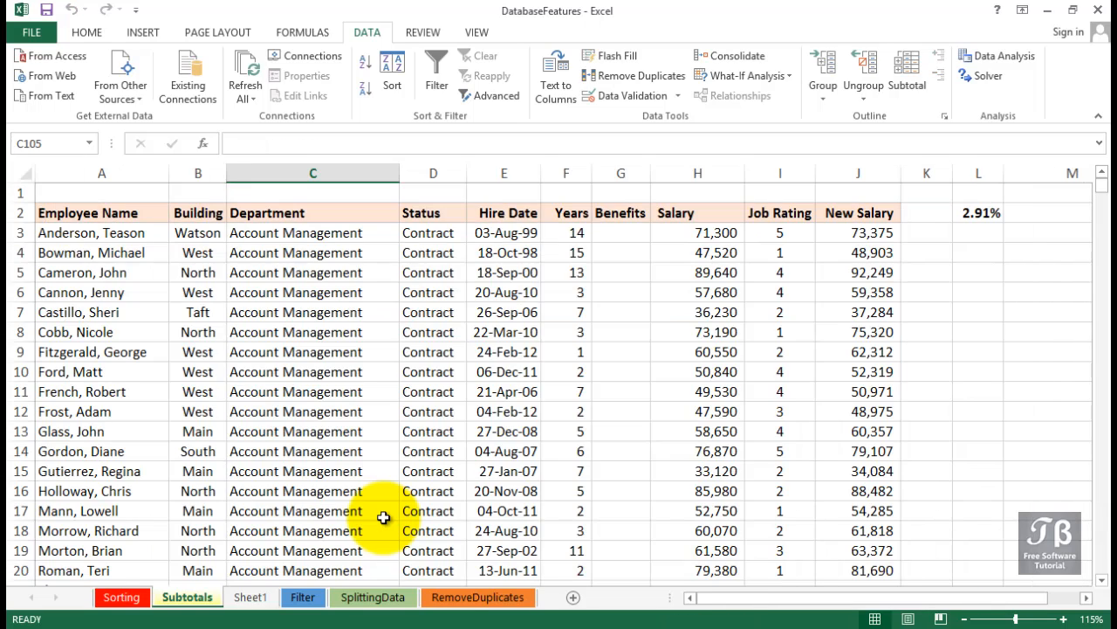
scroll(384, 517, "down", 5)
scroll(384, 517, "up", 5)
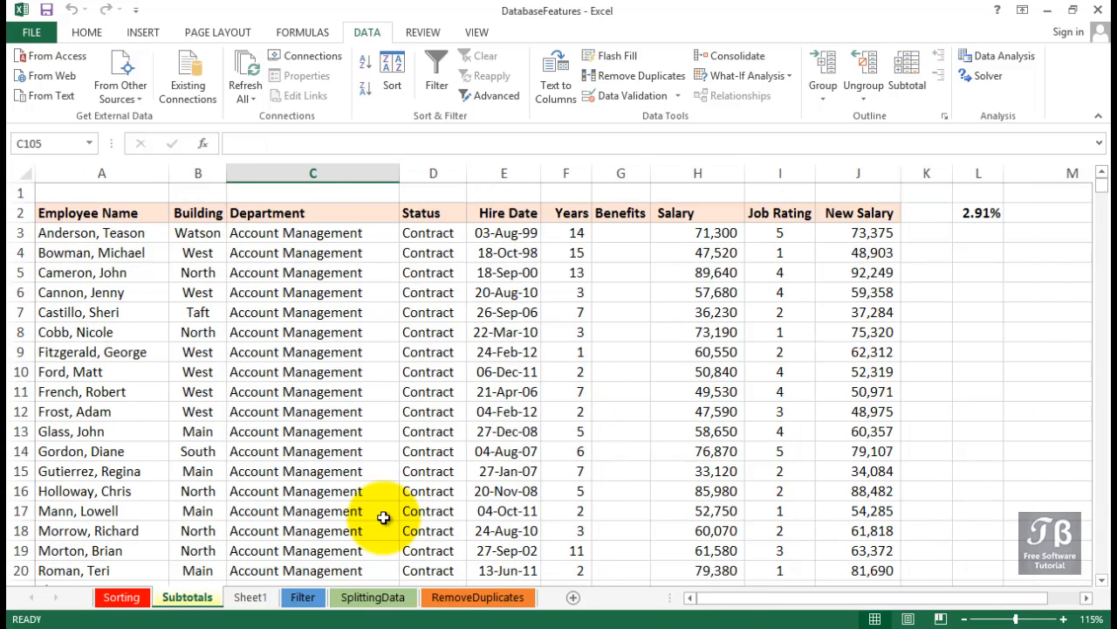